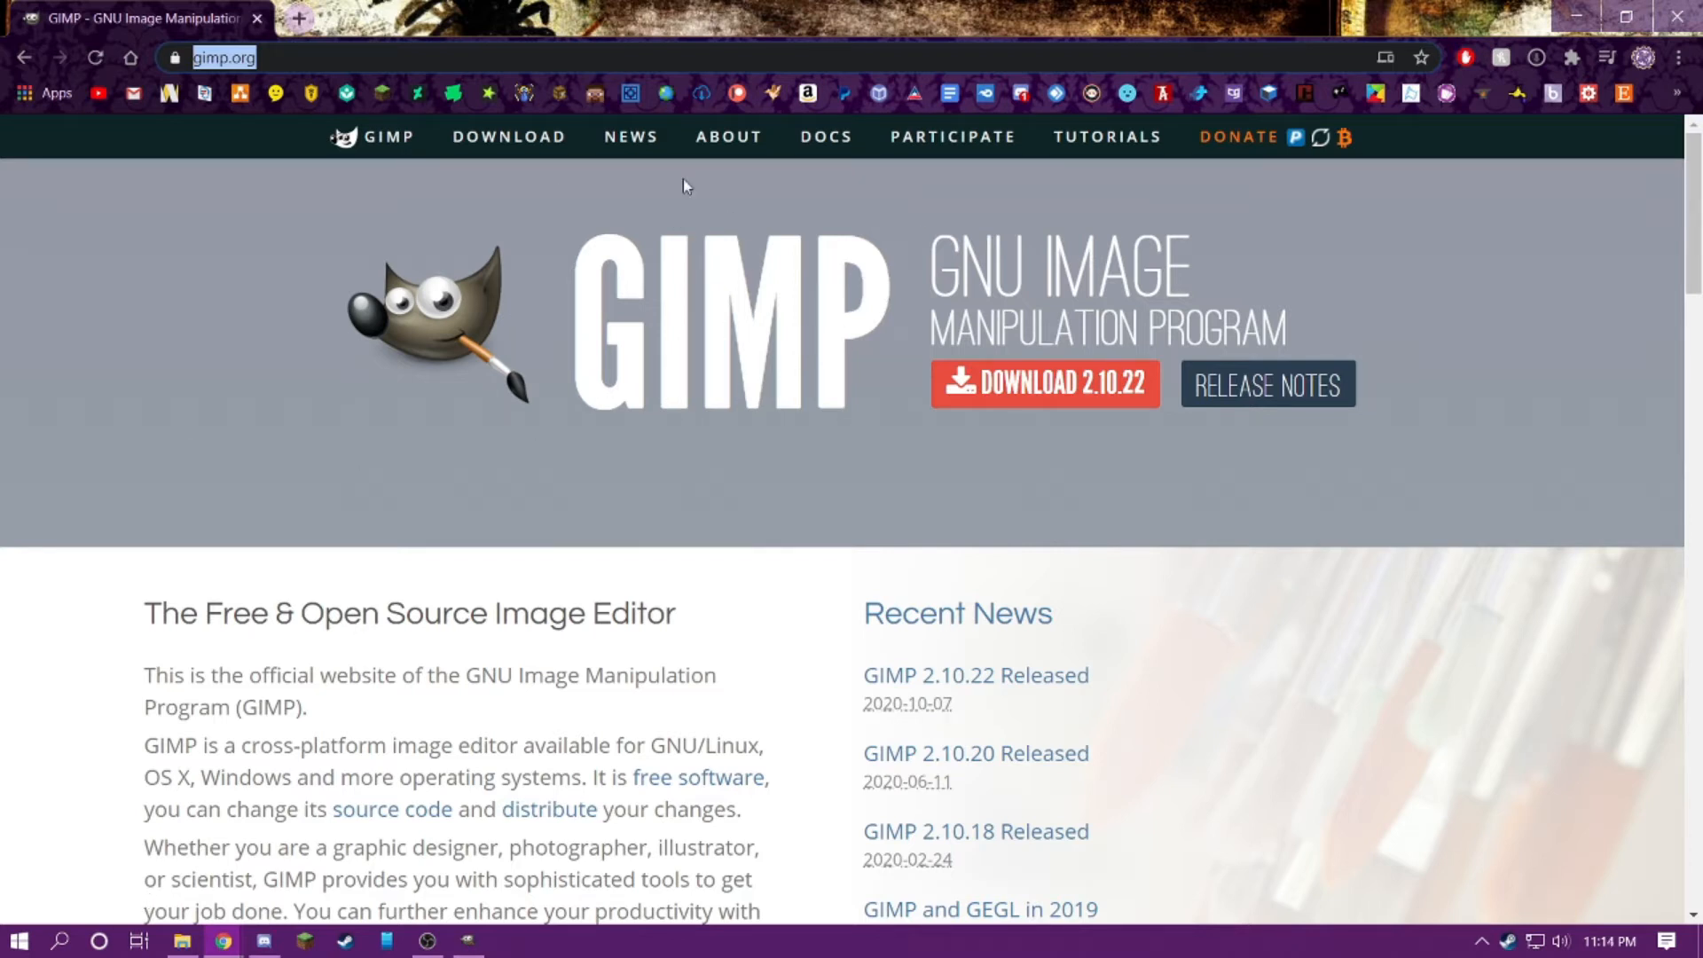
Step: Go to the GIMP 2.10.22 downloads page and locate the GIMP for Windows download options
left_click(1034, 391)
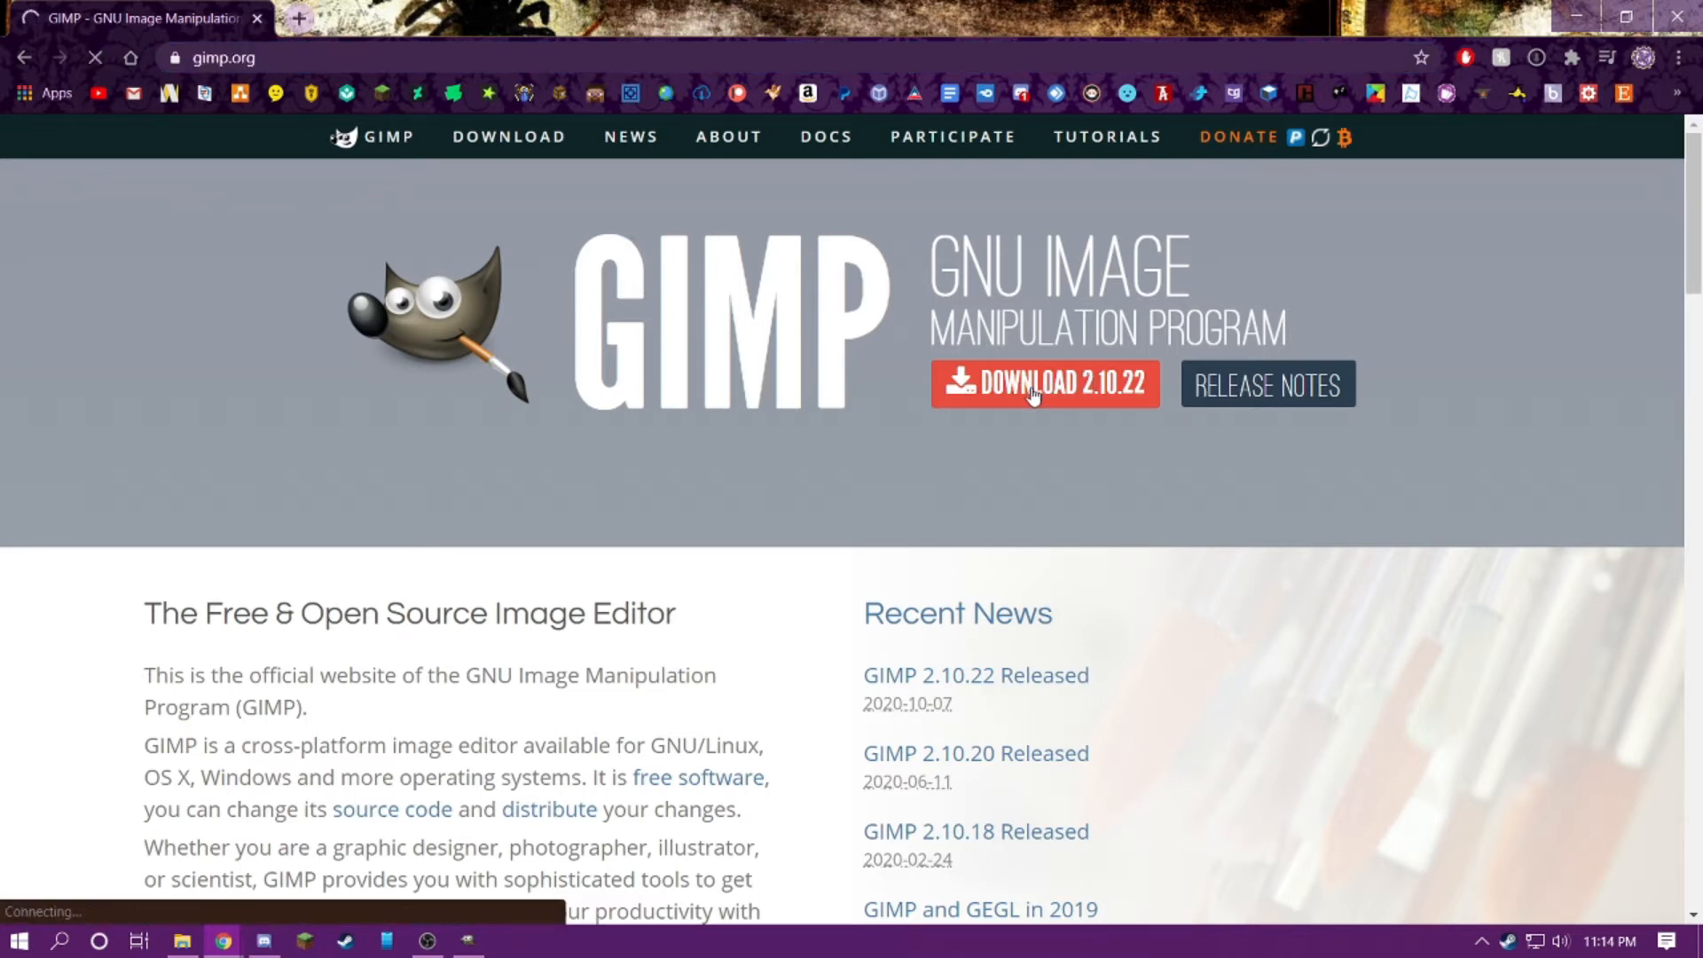
scroll(1031, 397, "down", 3)
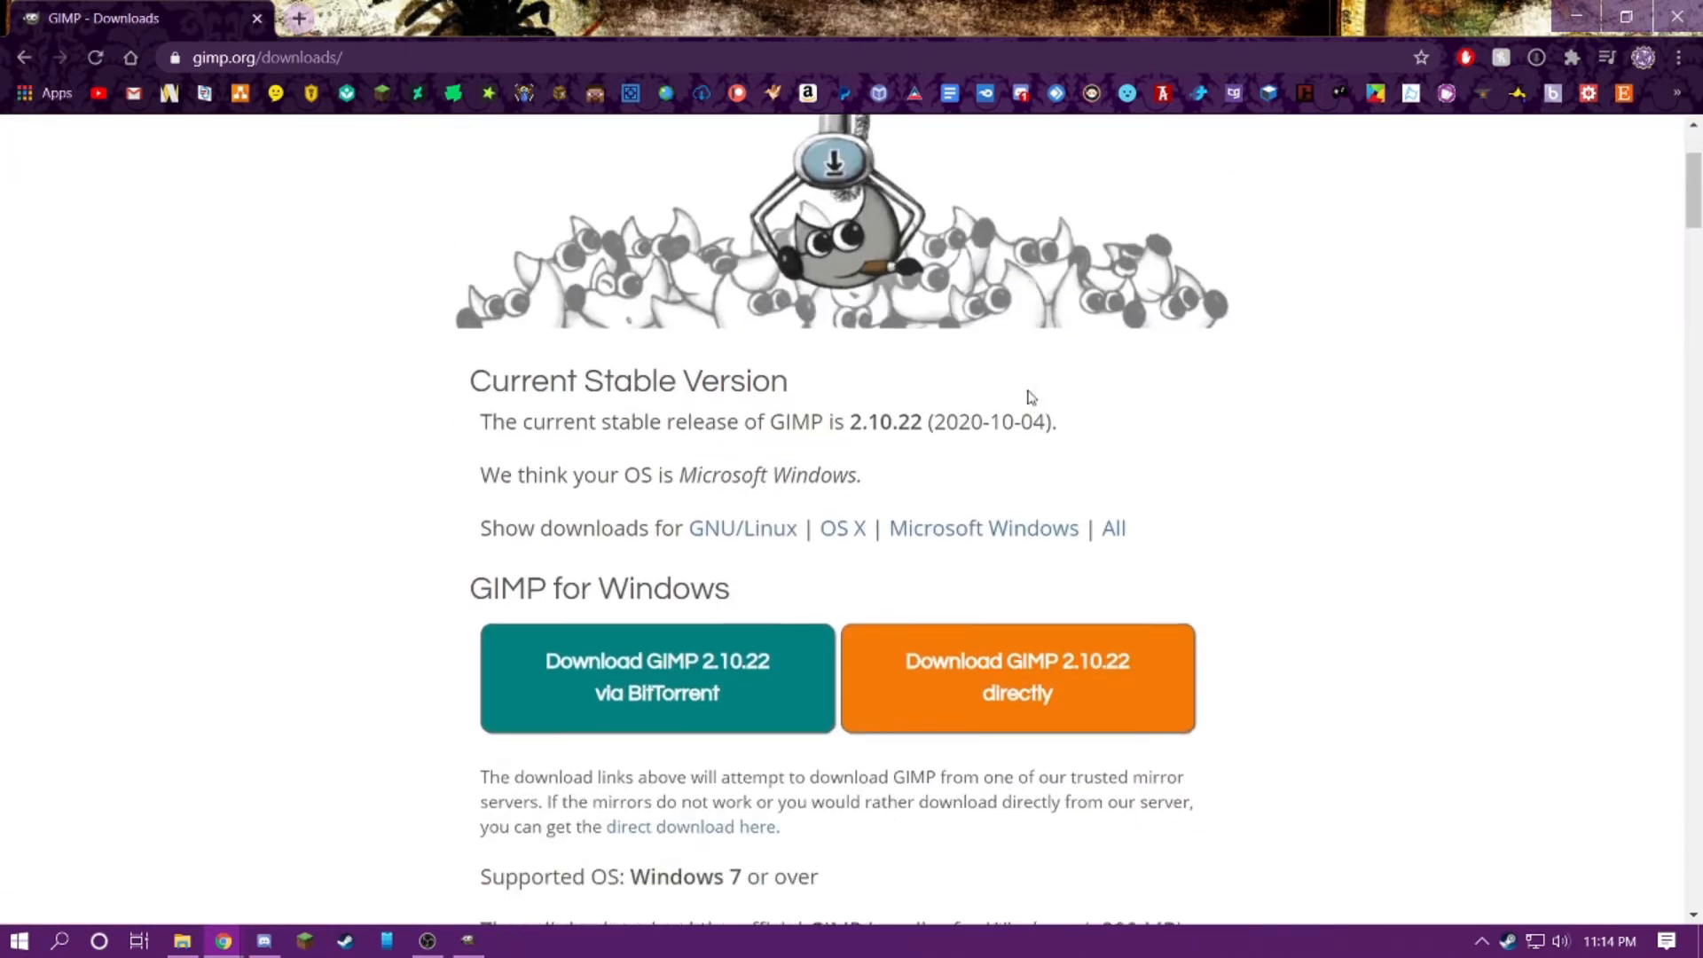
scroll(1032, 397, "down", 1)
scroll(923, 505, "down", 1)
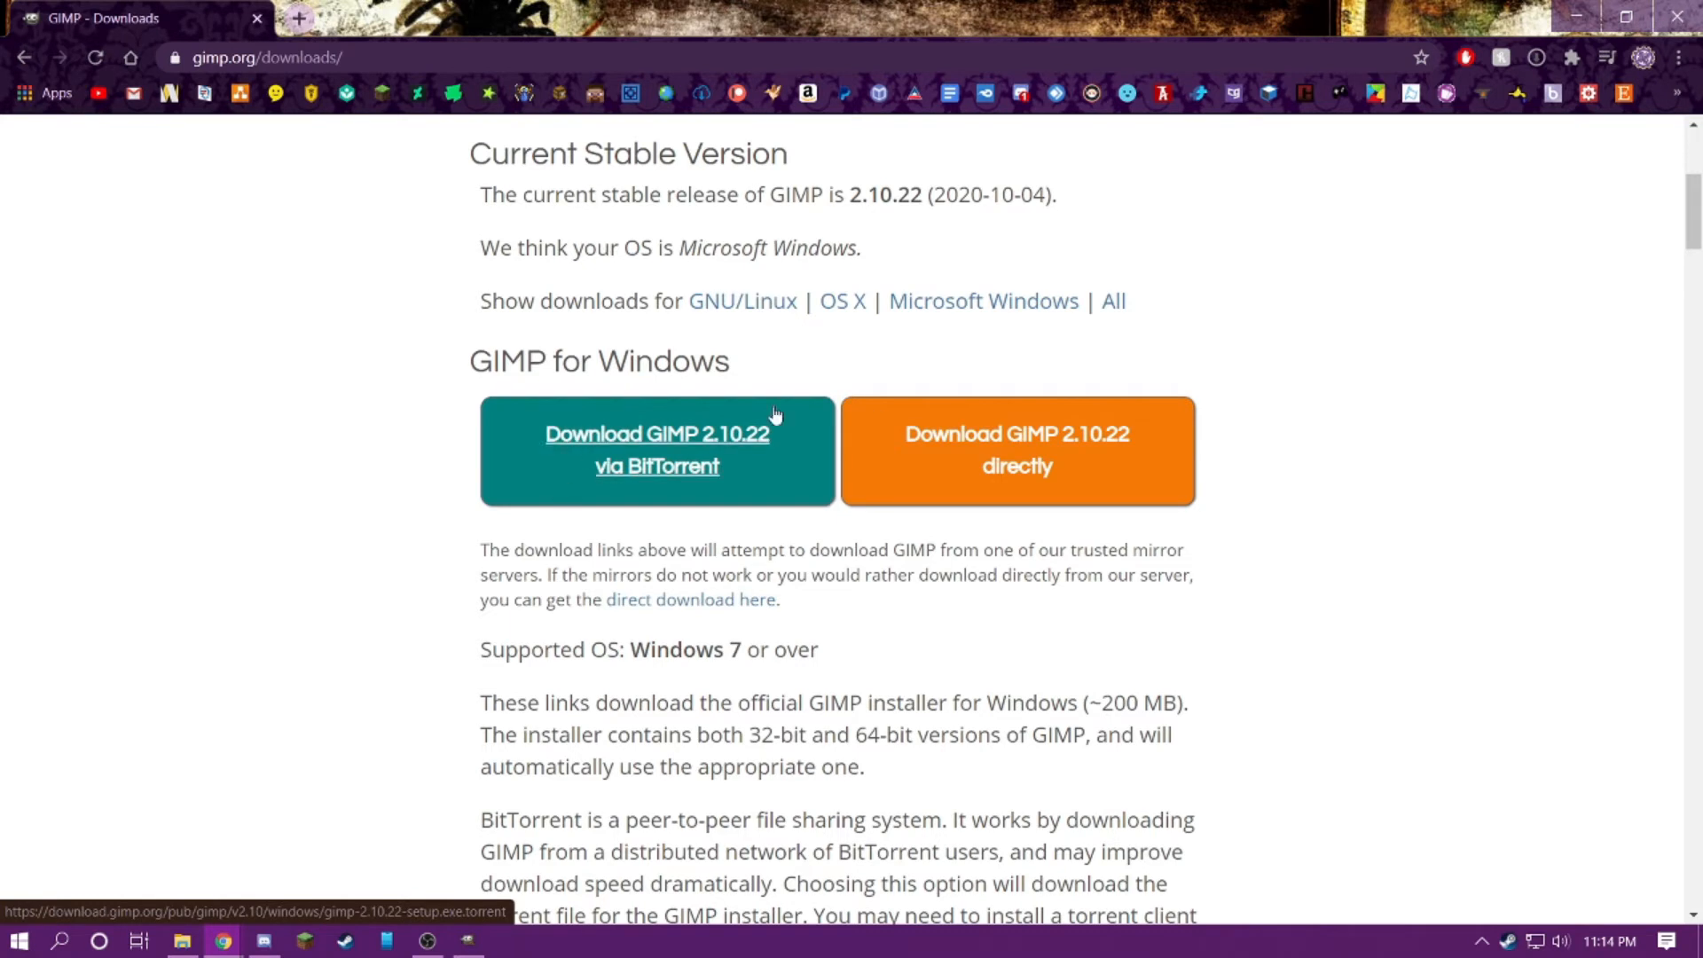
scroll(774, 412, "down", 1)
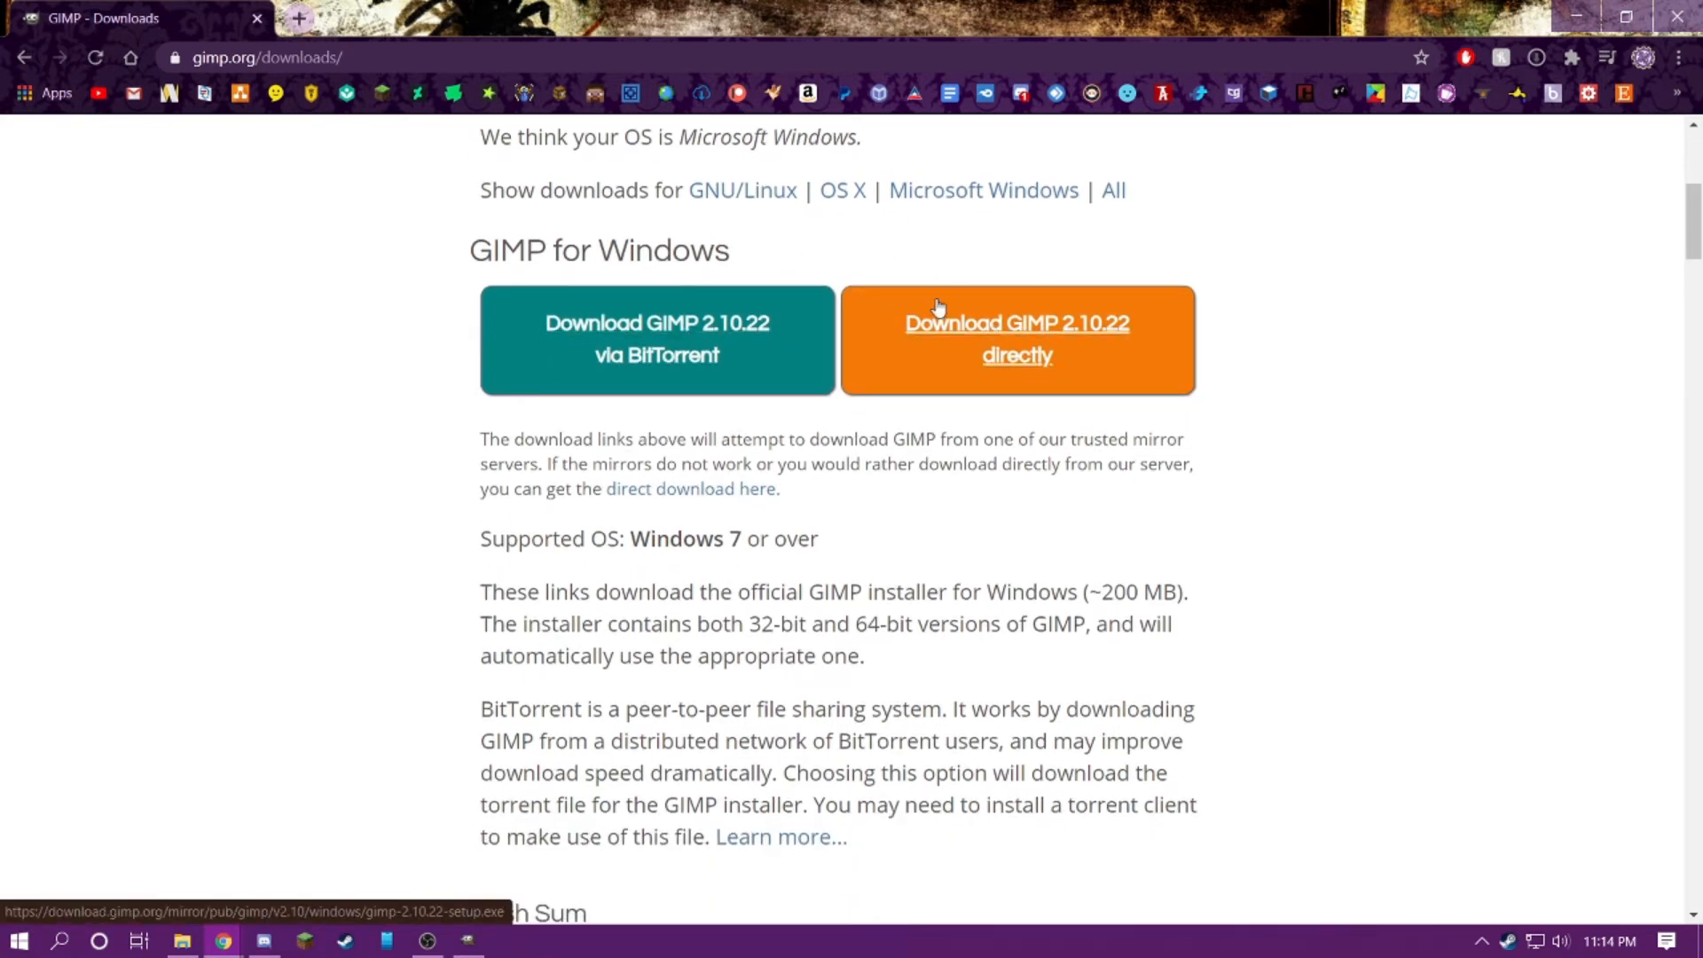
scroll(905, 355, "up", 1)
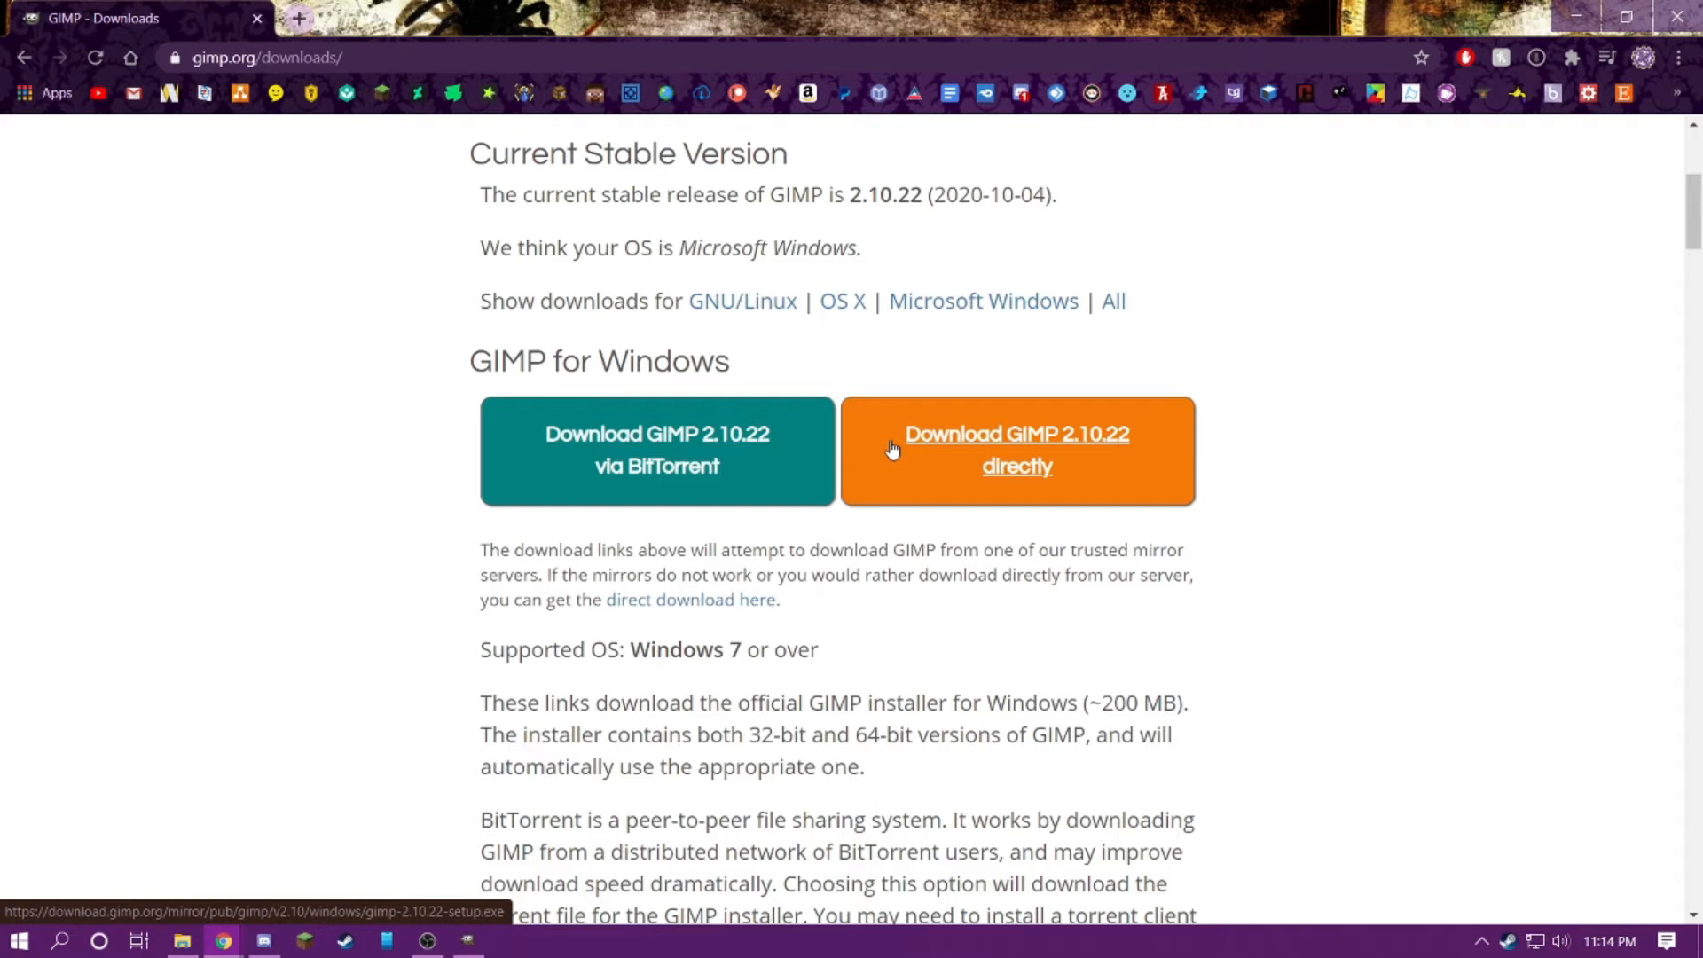
scroll(742, 541, "up", 1)
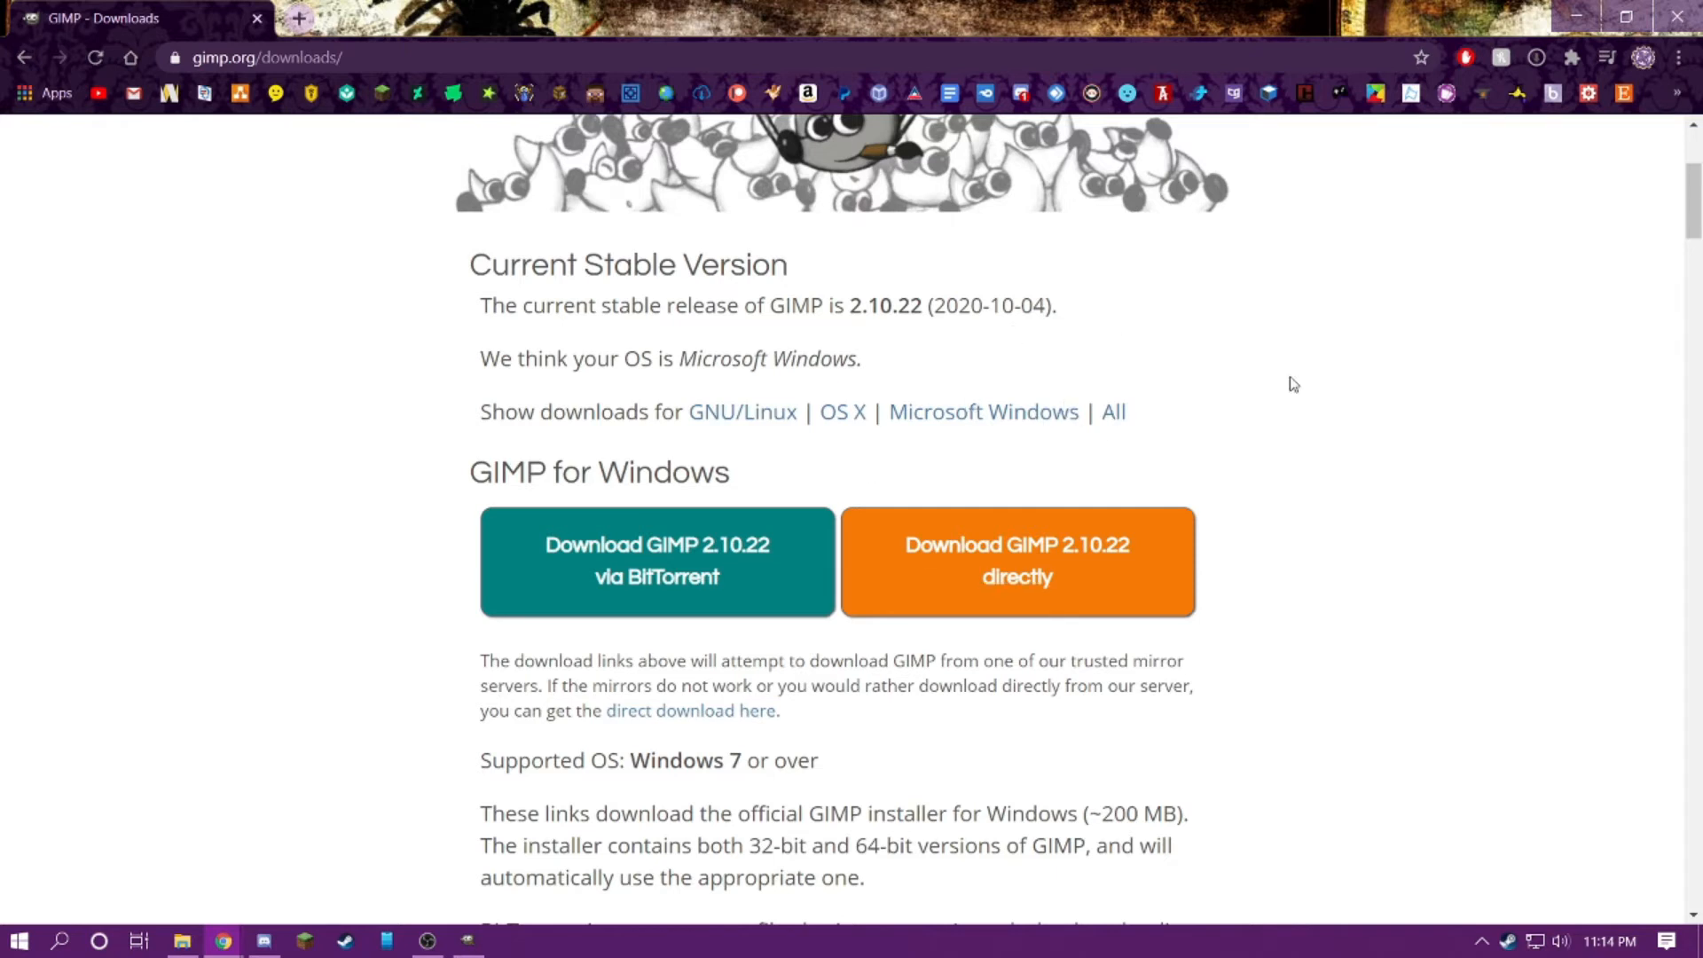
Step: Download GIMP 2.10.22 directly and save gimp-2.10.22-setup.exe to the Desktop
left_click(1046, 581)
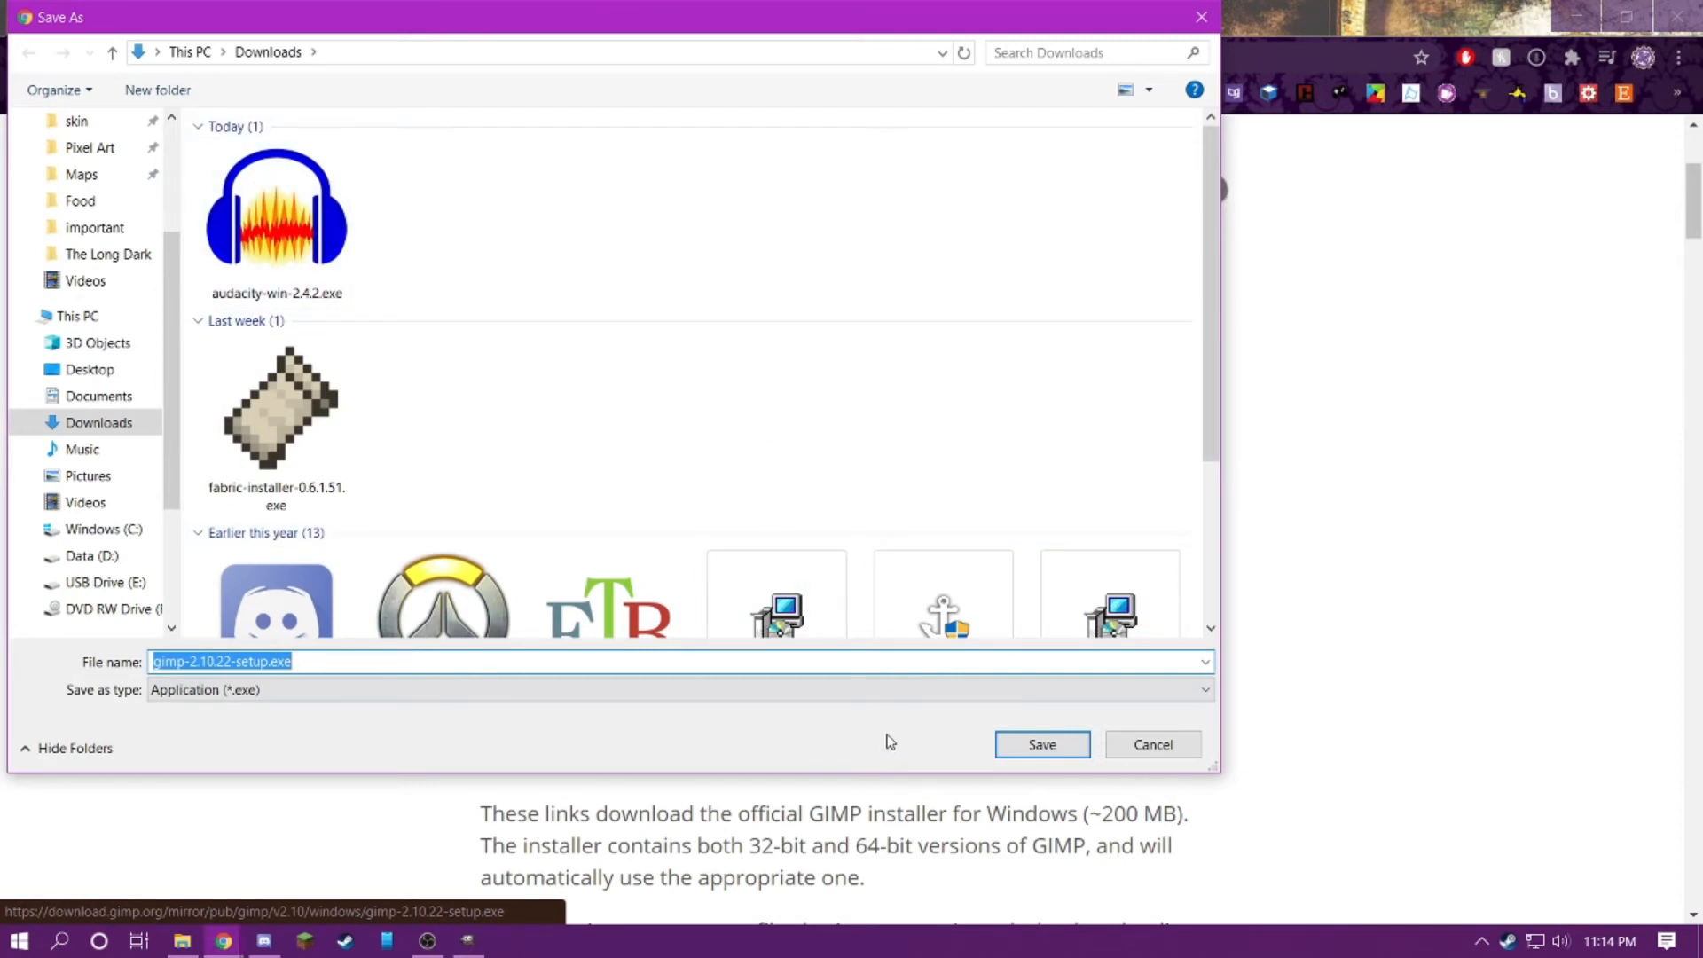
scroll(107, 328, "up", 5)
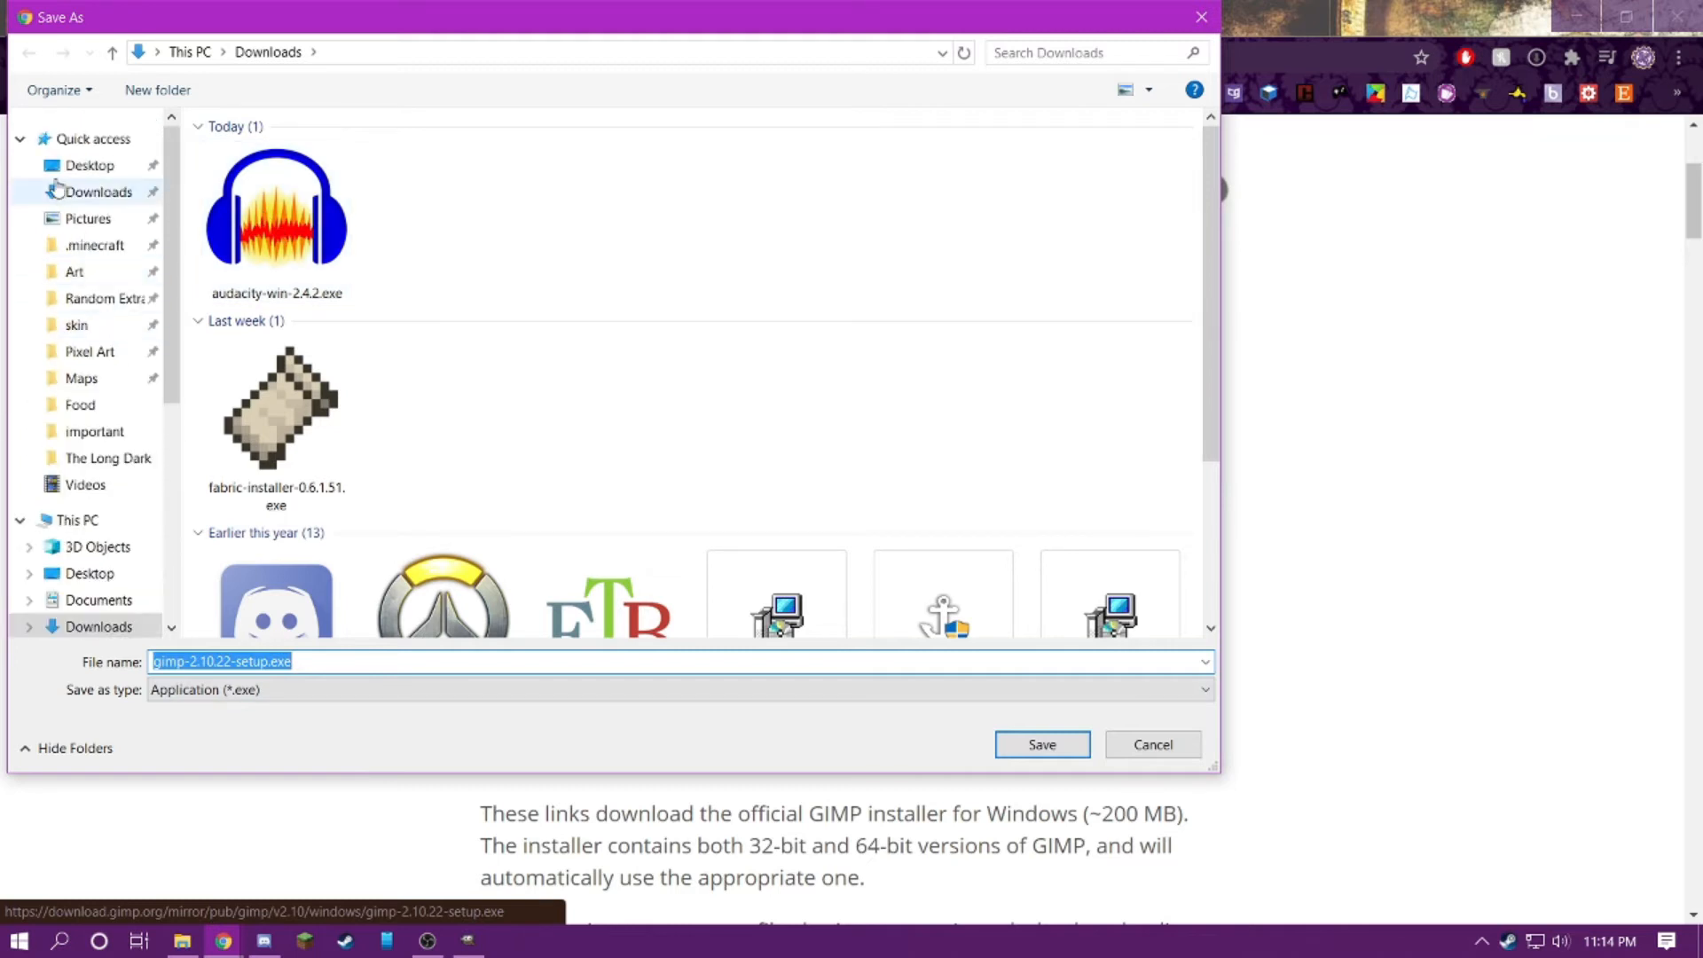
left_click(72, 166)
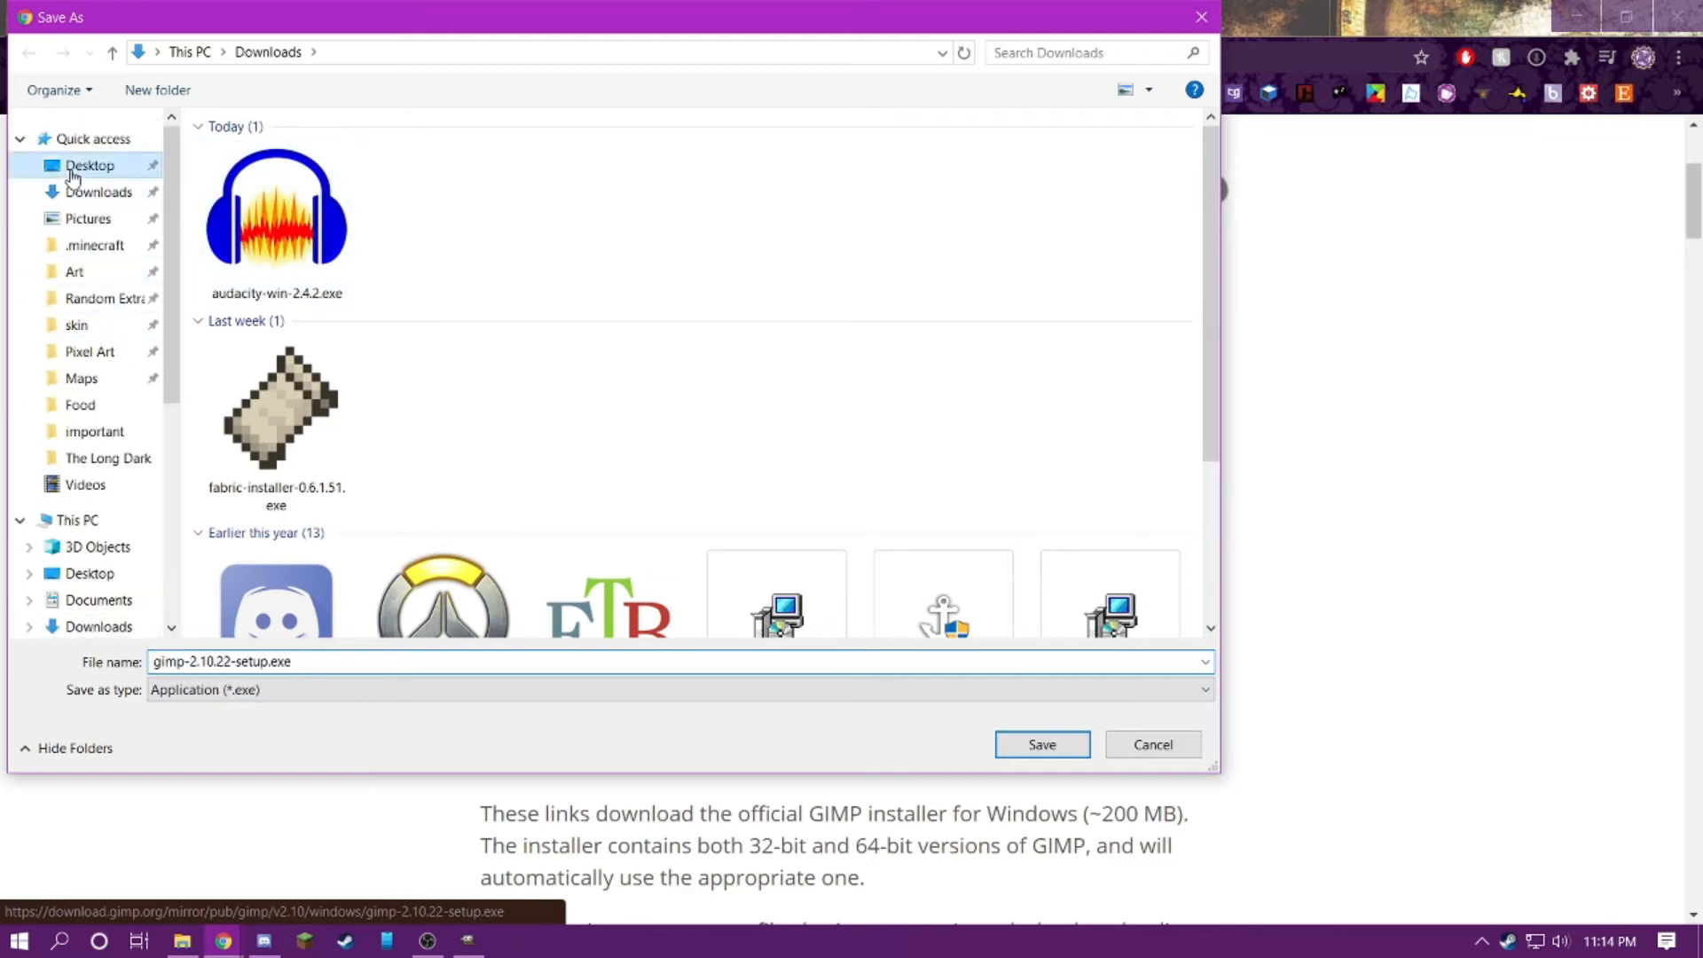
left_click(1071, 745)
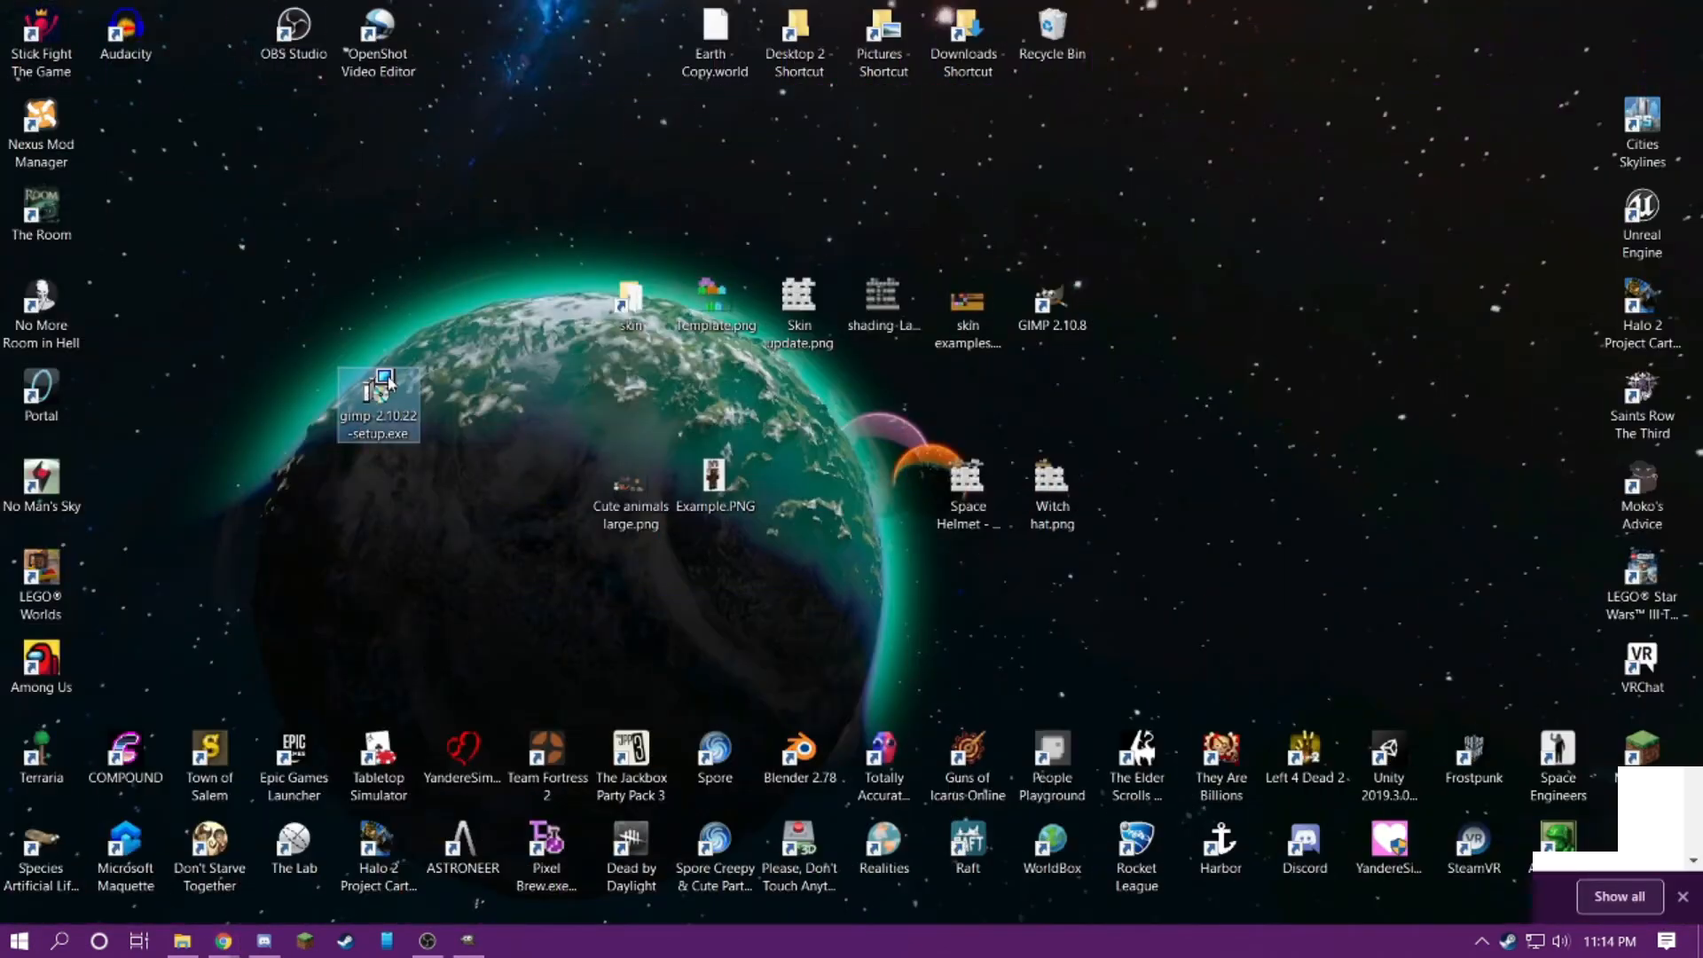
Step: Reposition the gimp-2.10.22-setup.exe icon on the desktop and run the installer
left_click_drag(388, 380, 453, 417)
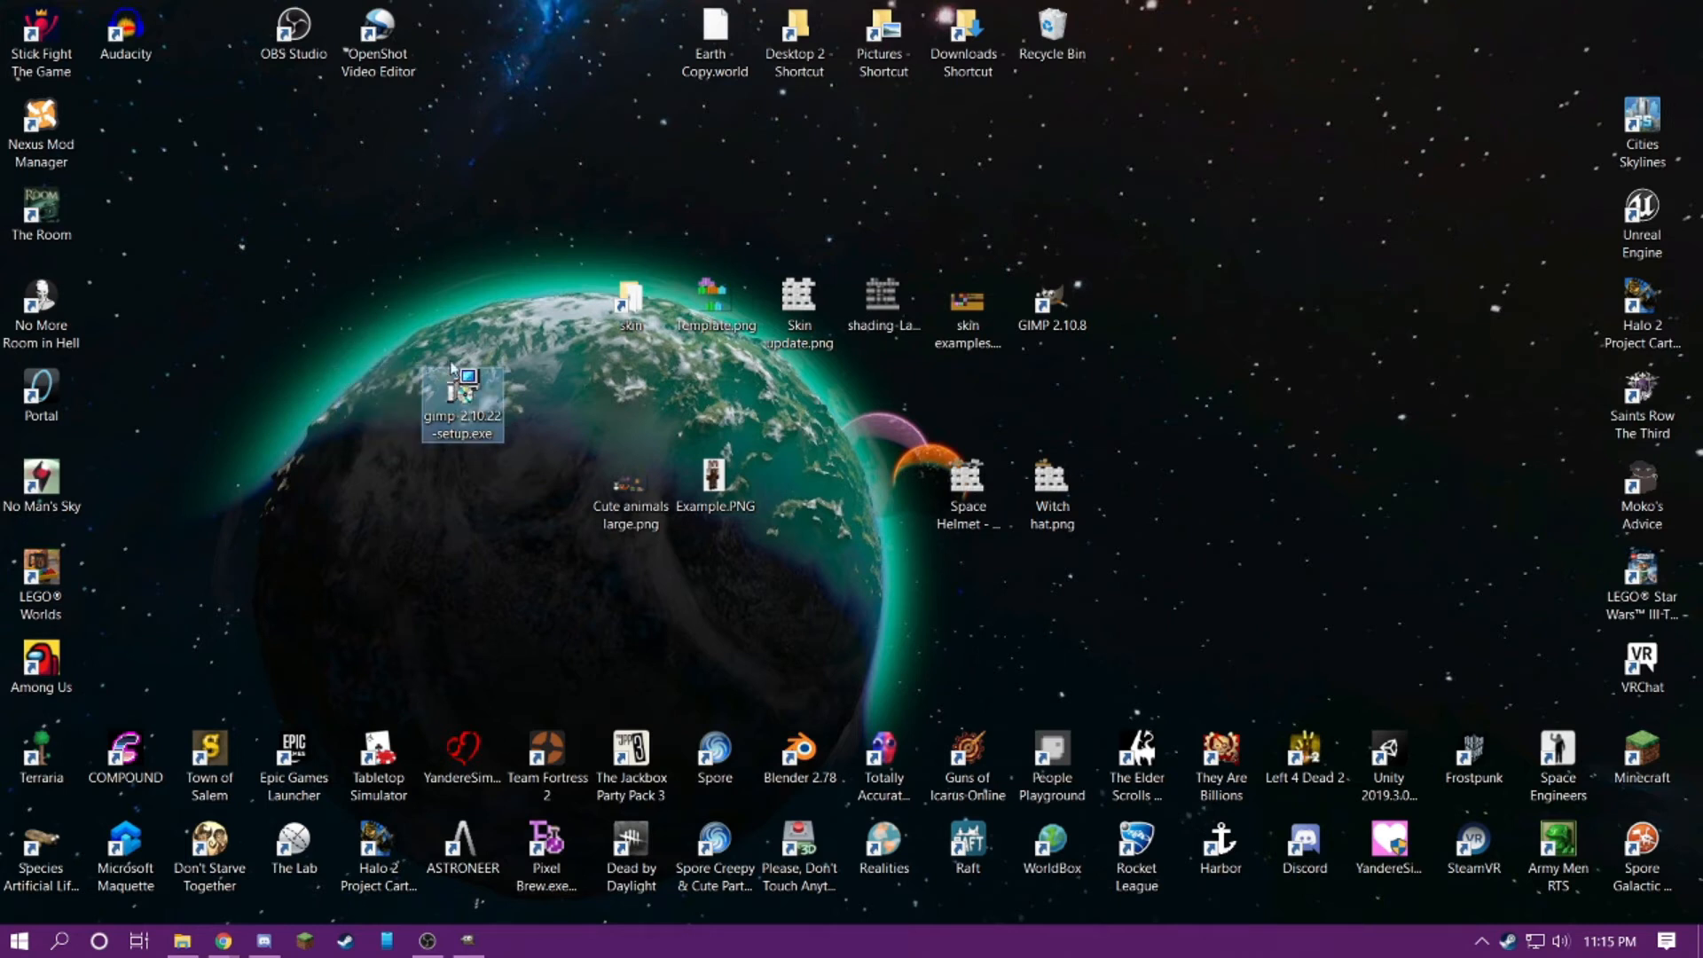
double_click(459, 419)
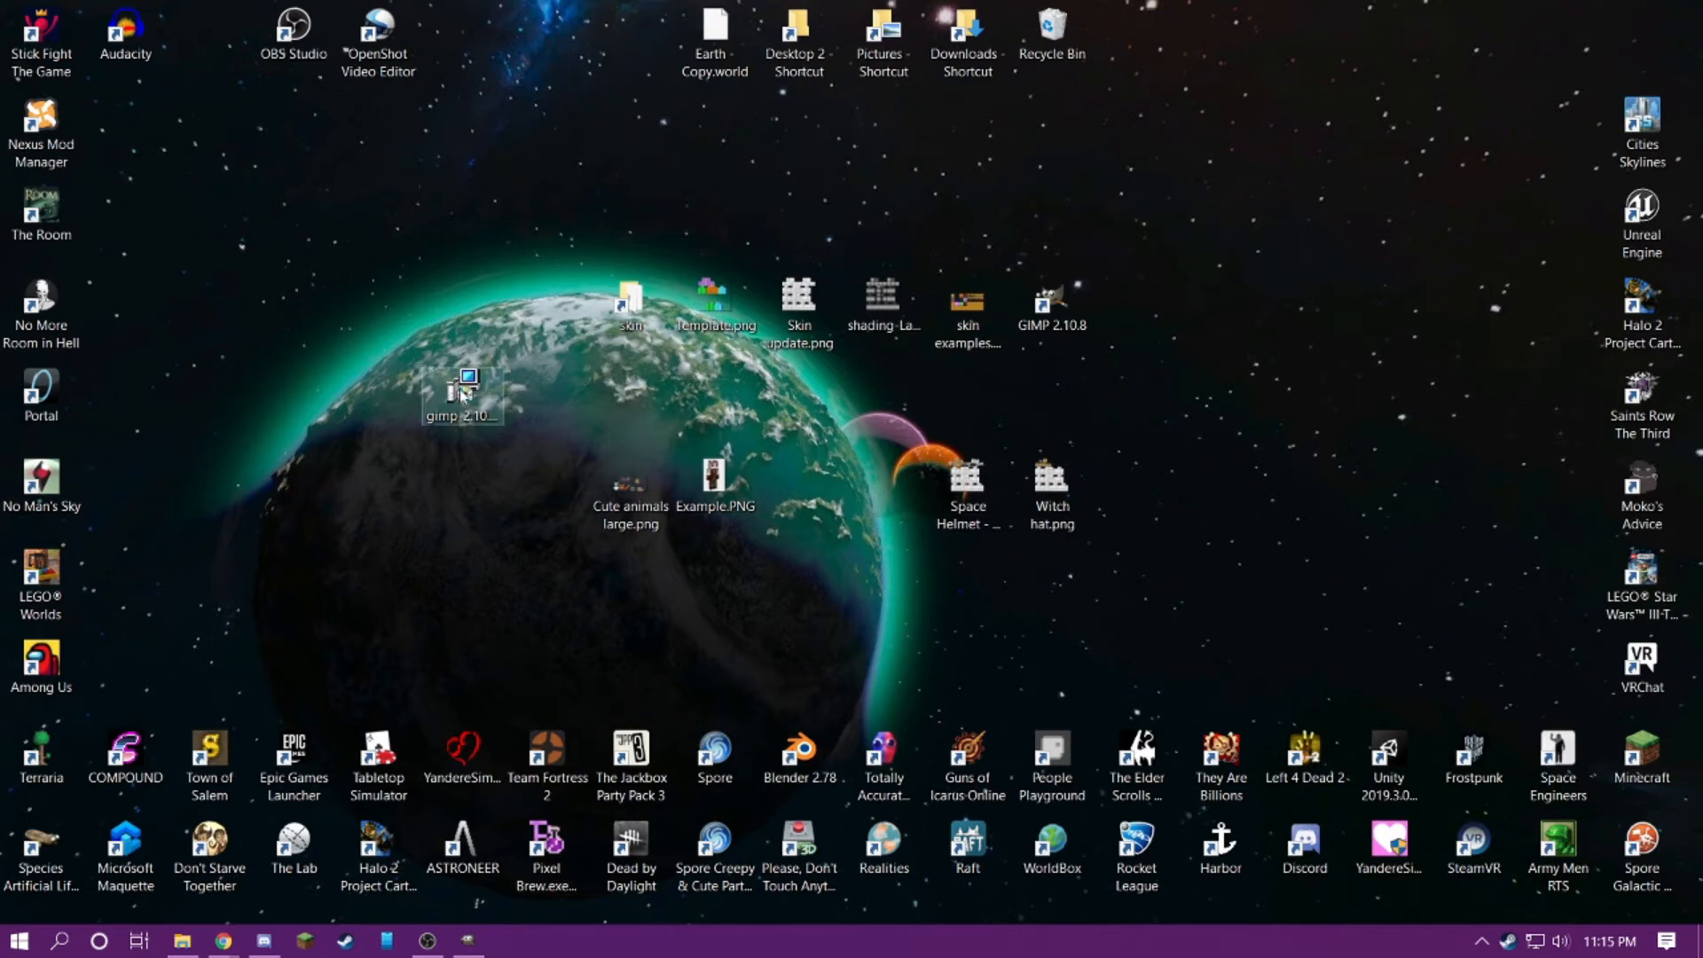
left_click(951, 526)
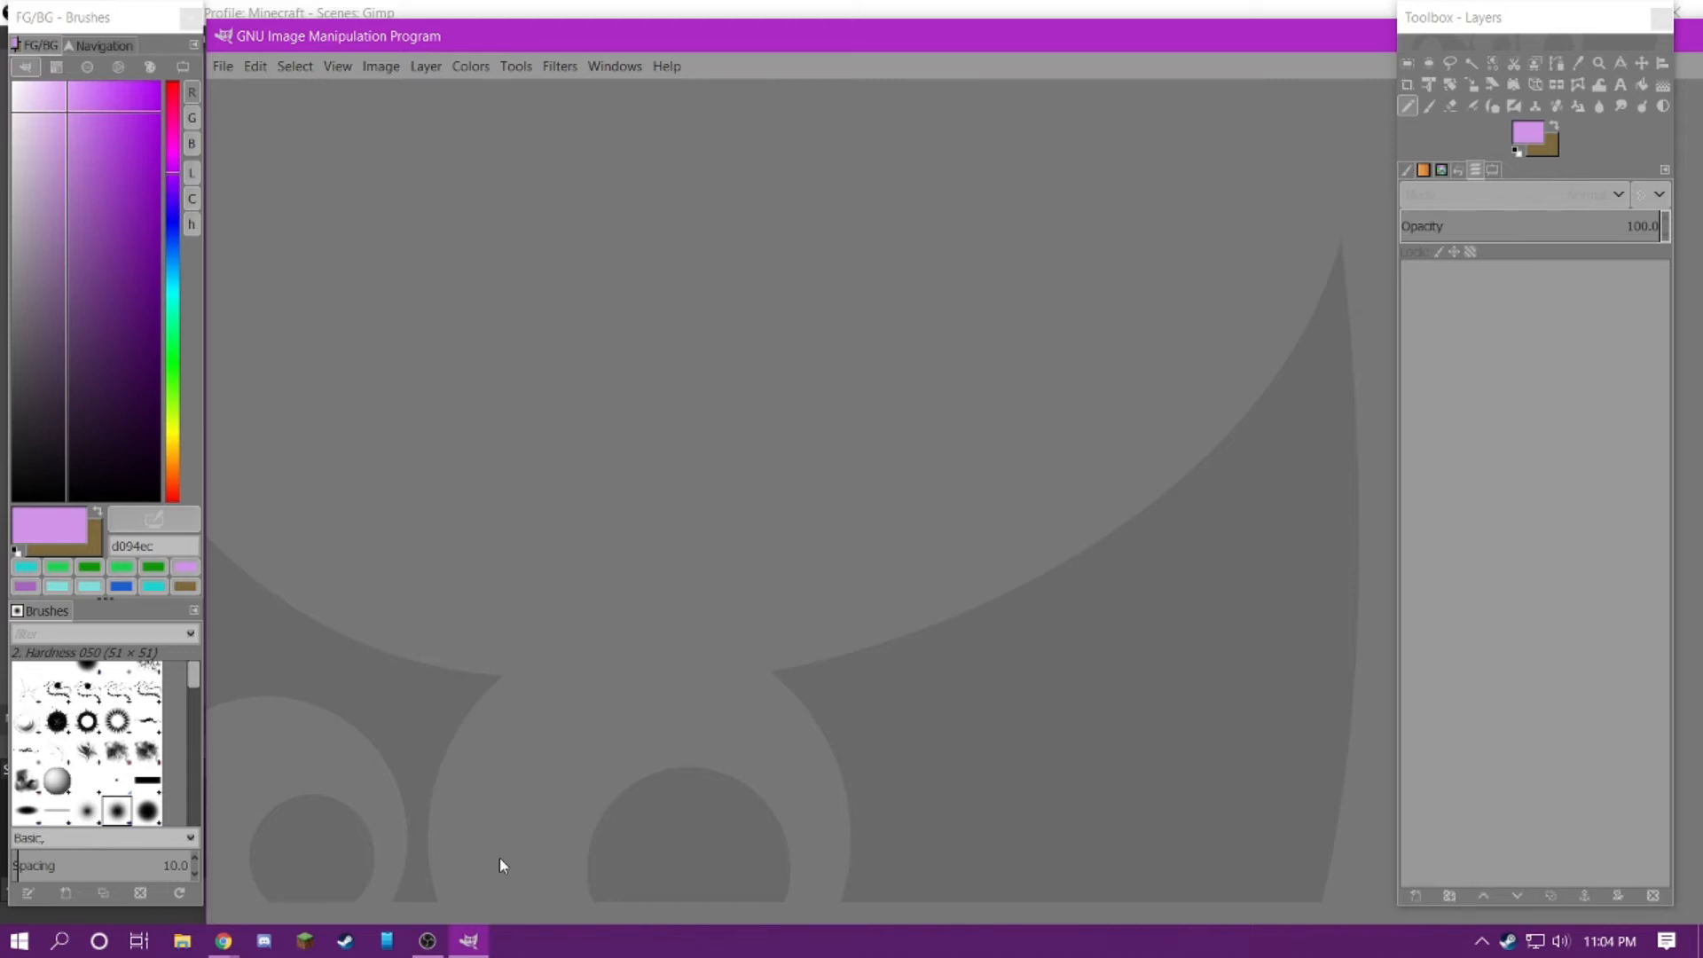
Step: Move the main GIMP window and the floating Toolbox - Layers window to new places on the screen
left_click_drag(674, 48, 503, 29)
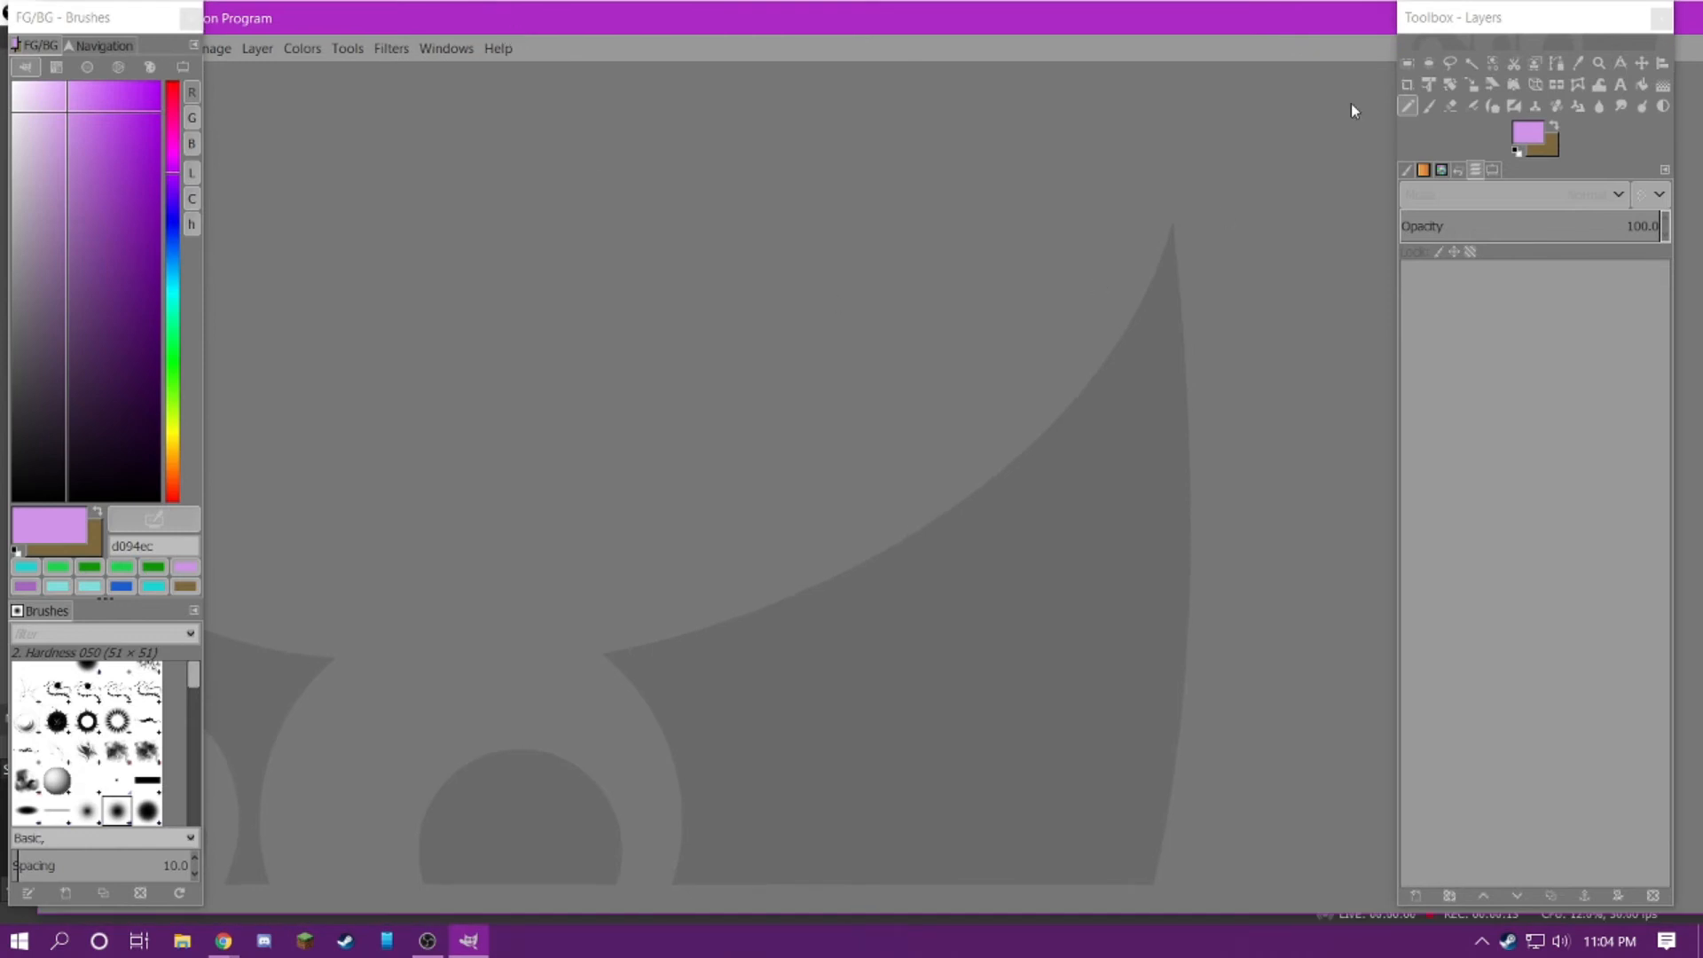
left_click(1464, 18)
left_click_drag(1464, 17, 1400, 55)
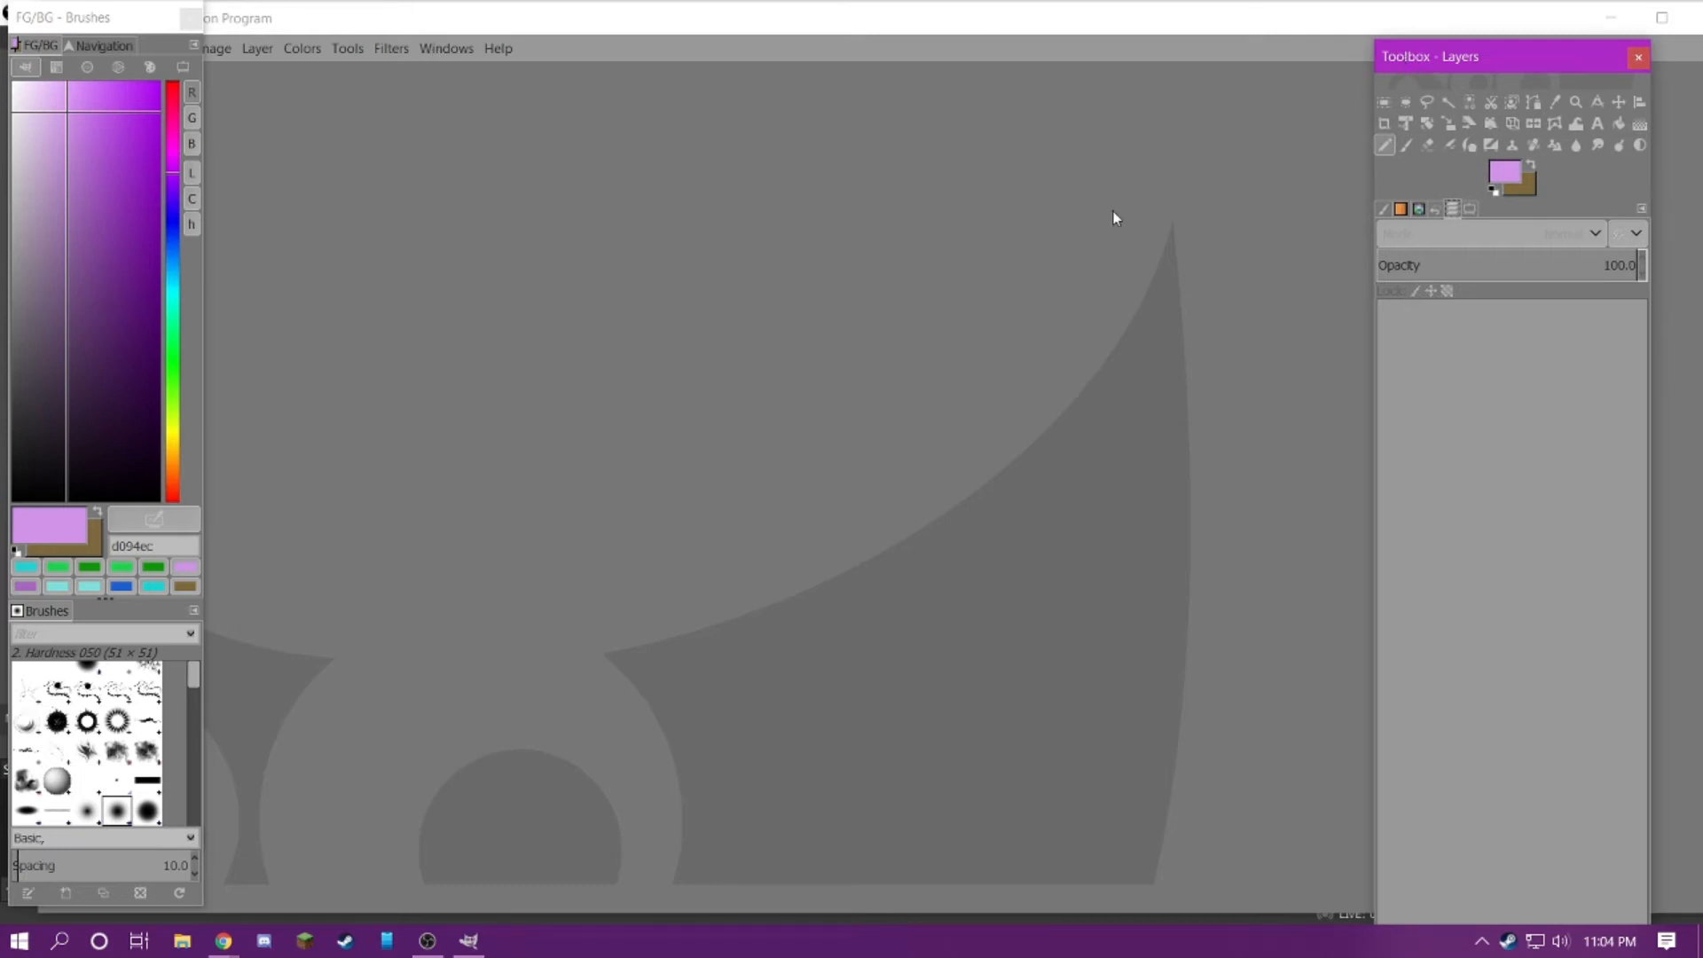
Step: Detach the Navigation dialog into its own floating window and dock it back beside the FG/BG dialog
left_click(117, 51)
left_click_drag(118, 51, 673, 269)
left_click_drag(635, 169, 105, 304)
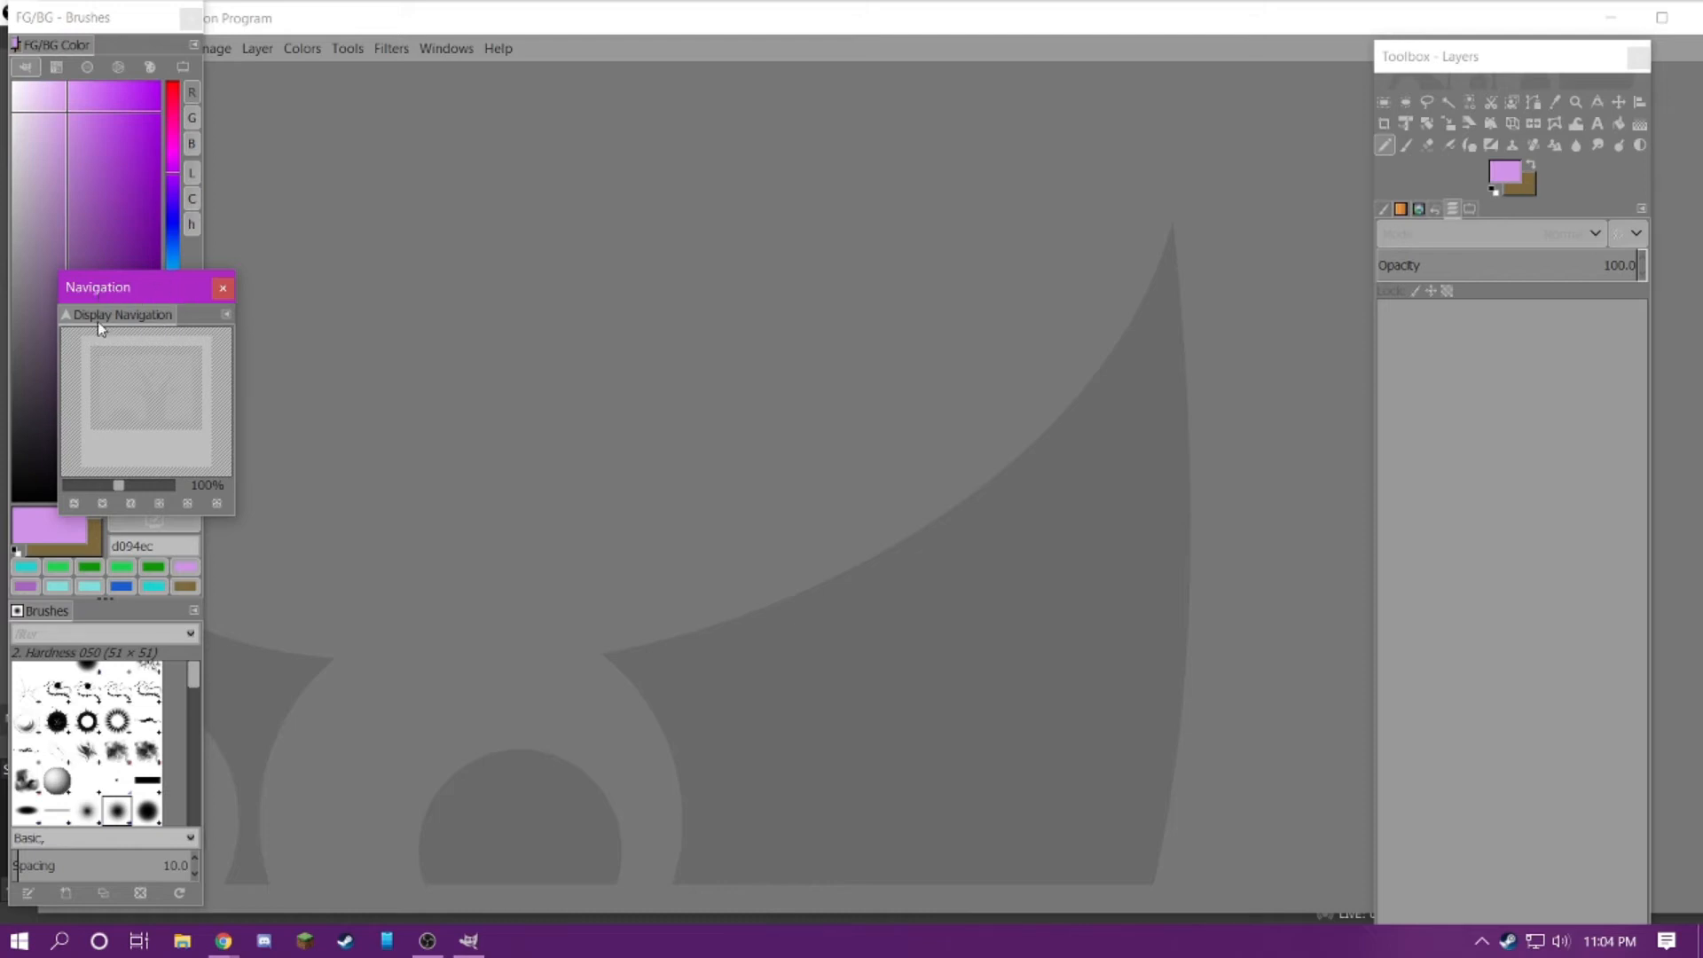
left_click_drag(91, 317, 124, 52)
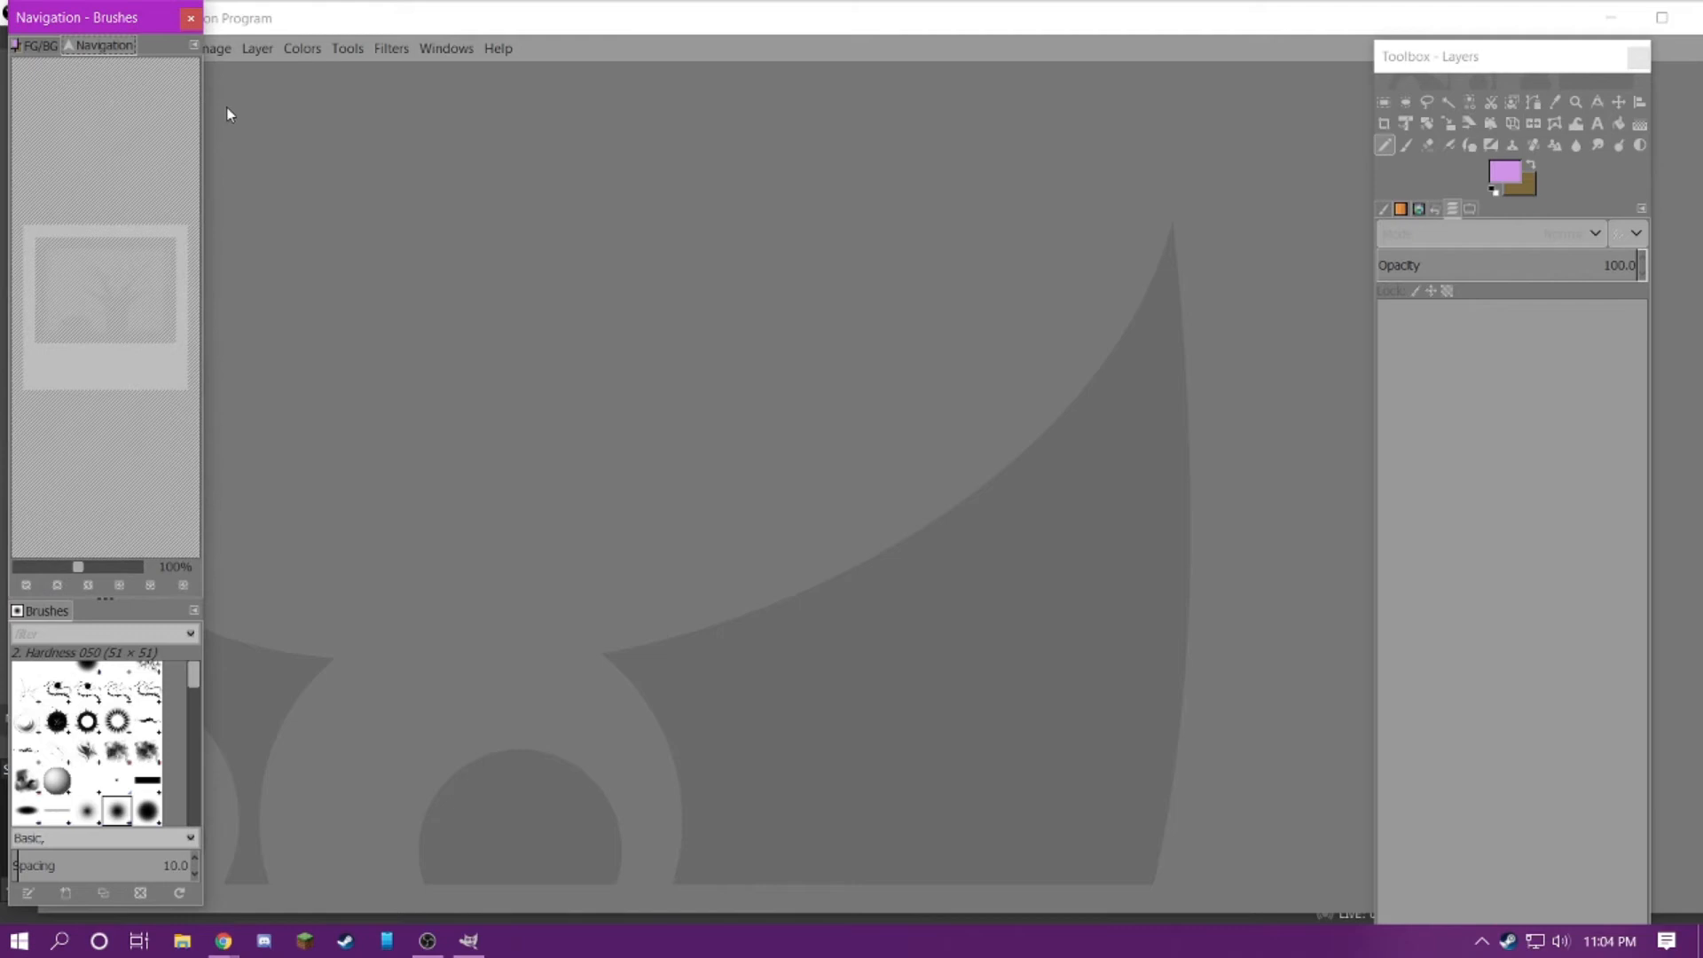
left_click(51, 45)
left_click(69, 46)
Step: Set the interface theme to Dark in the Preferences
left_click(276, 23)
left_click_drag(421, 26, 588, 51)
left_click(250, 70)
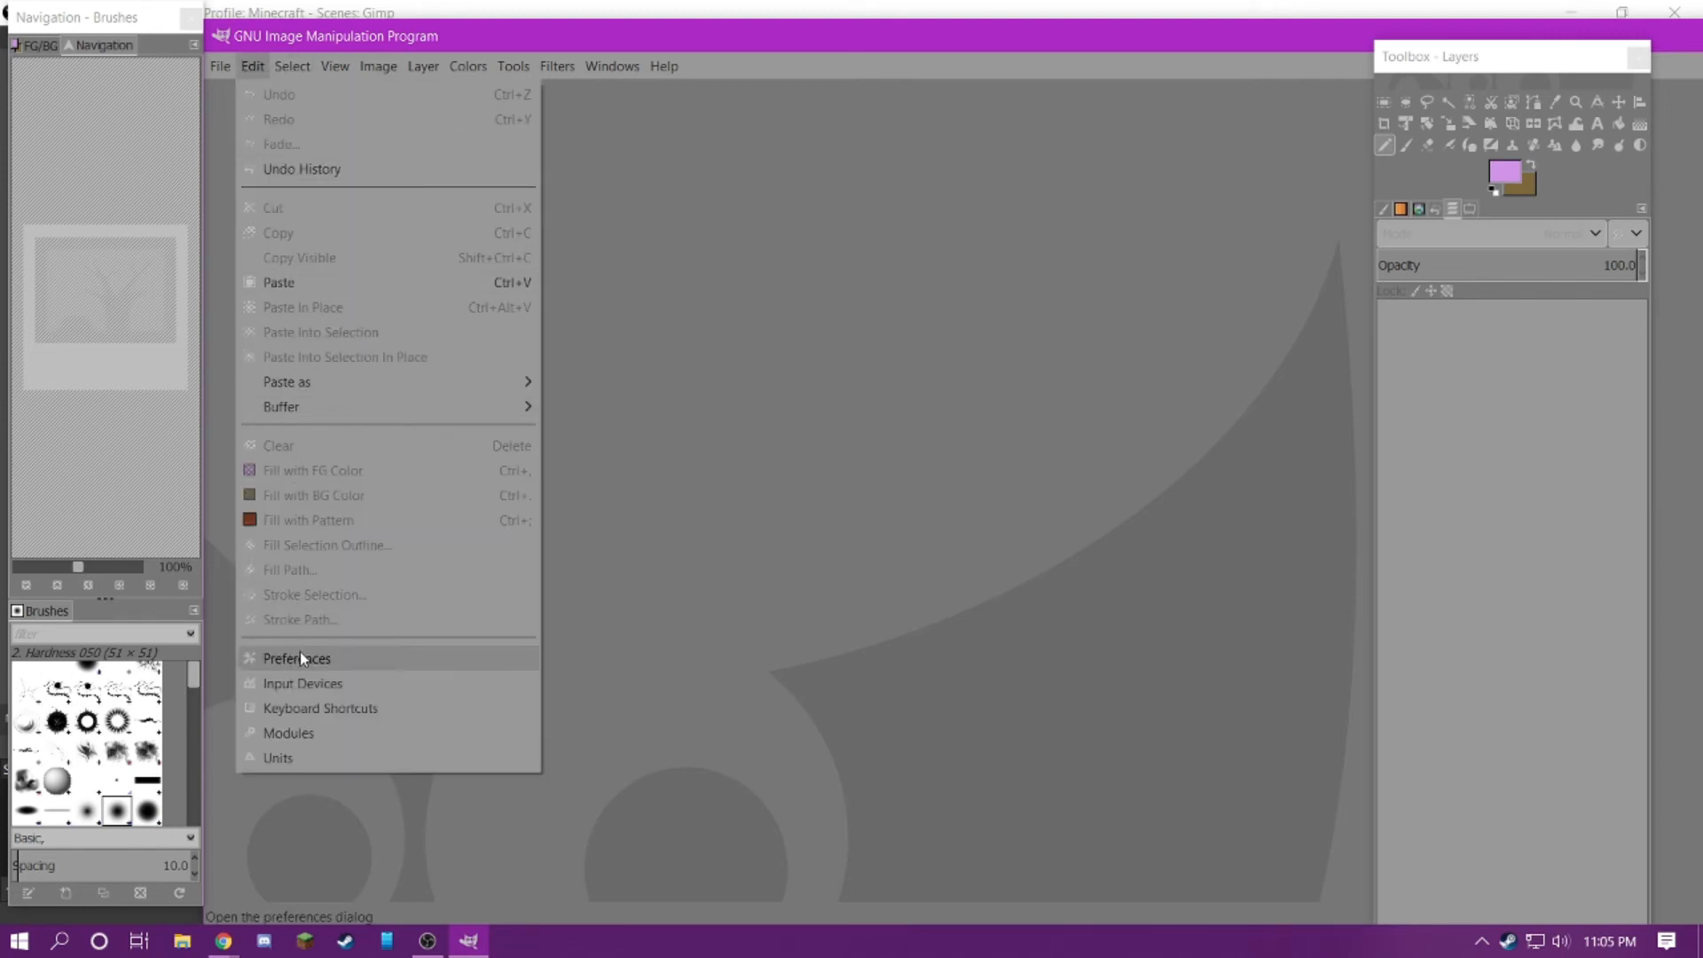
left_click(300, 652)
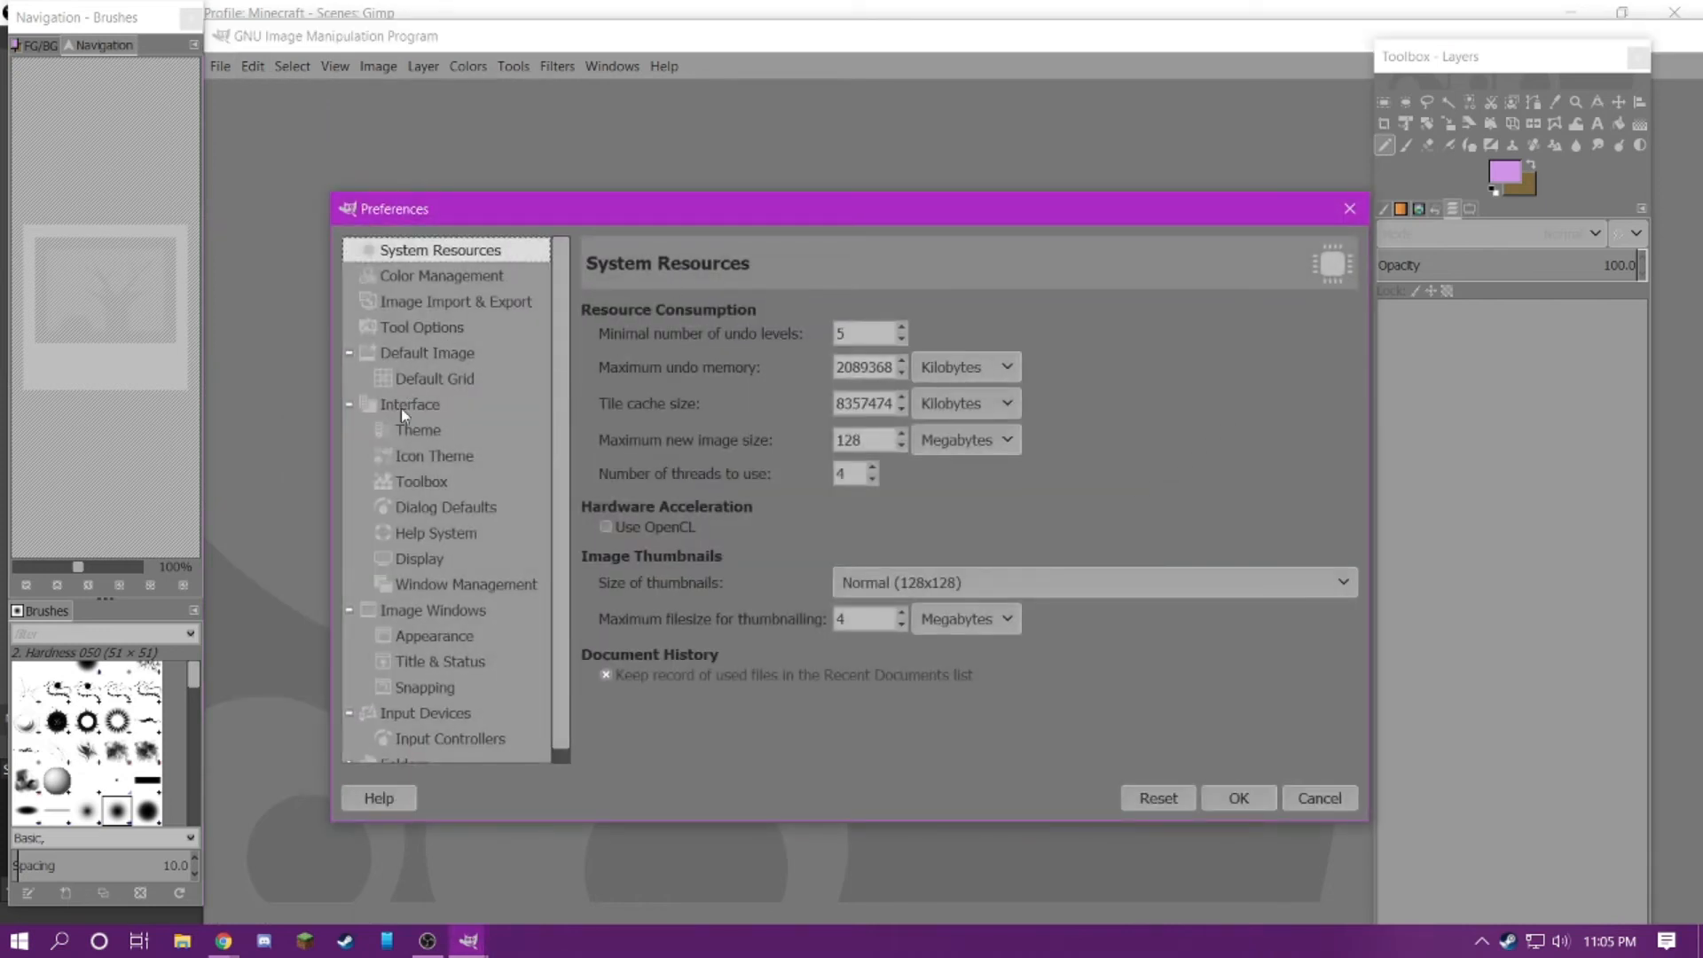
left_click(401, 408)
left_click(396, 431)
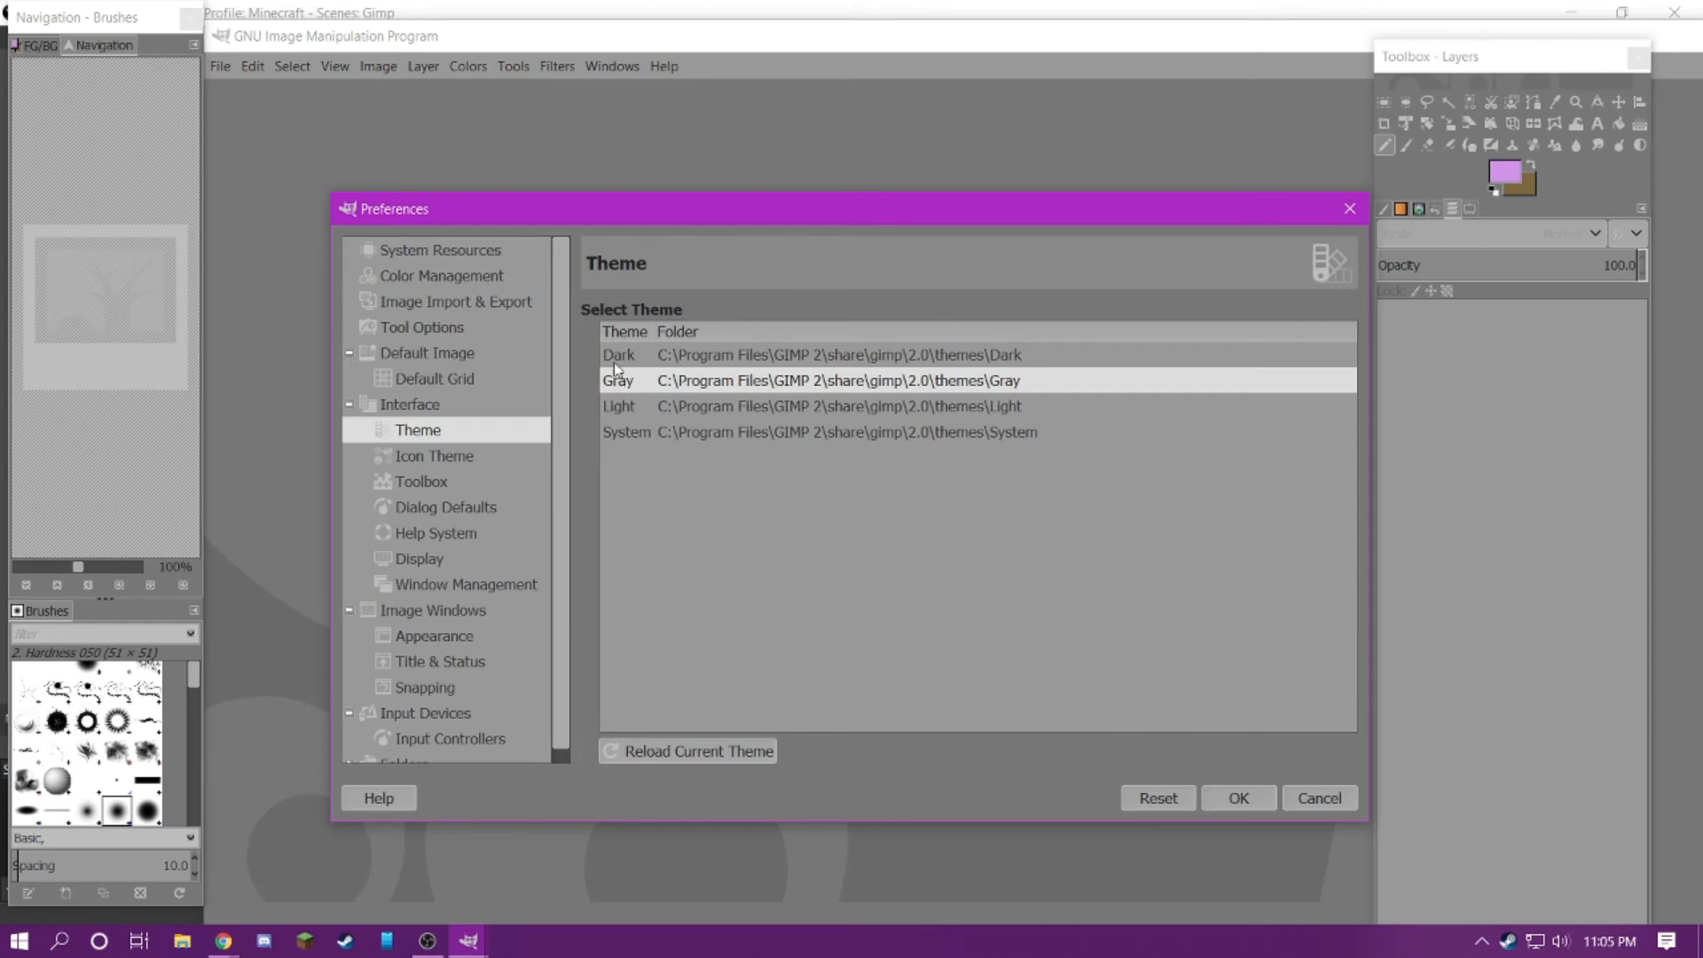
left_click(618, 364)
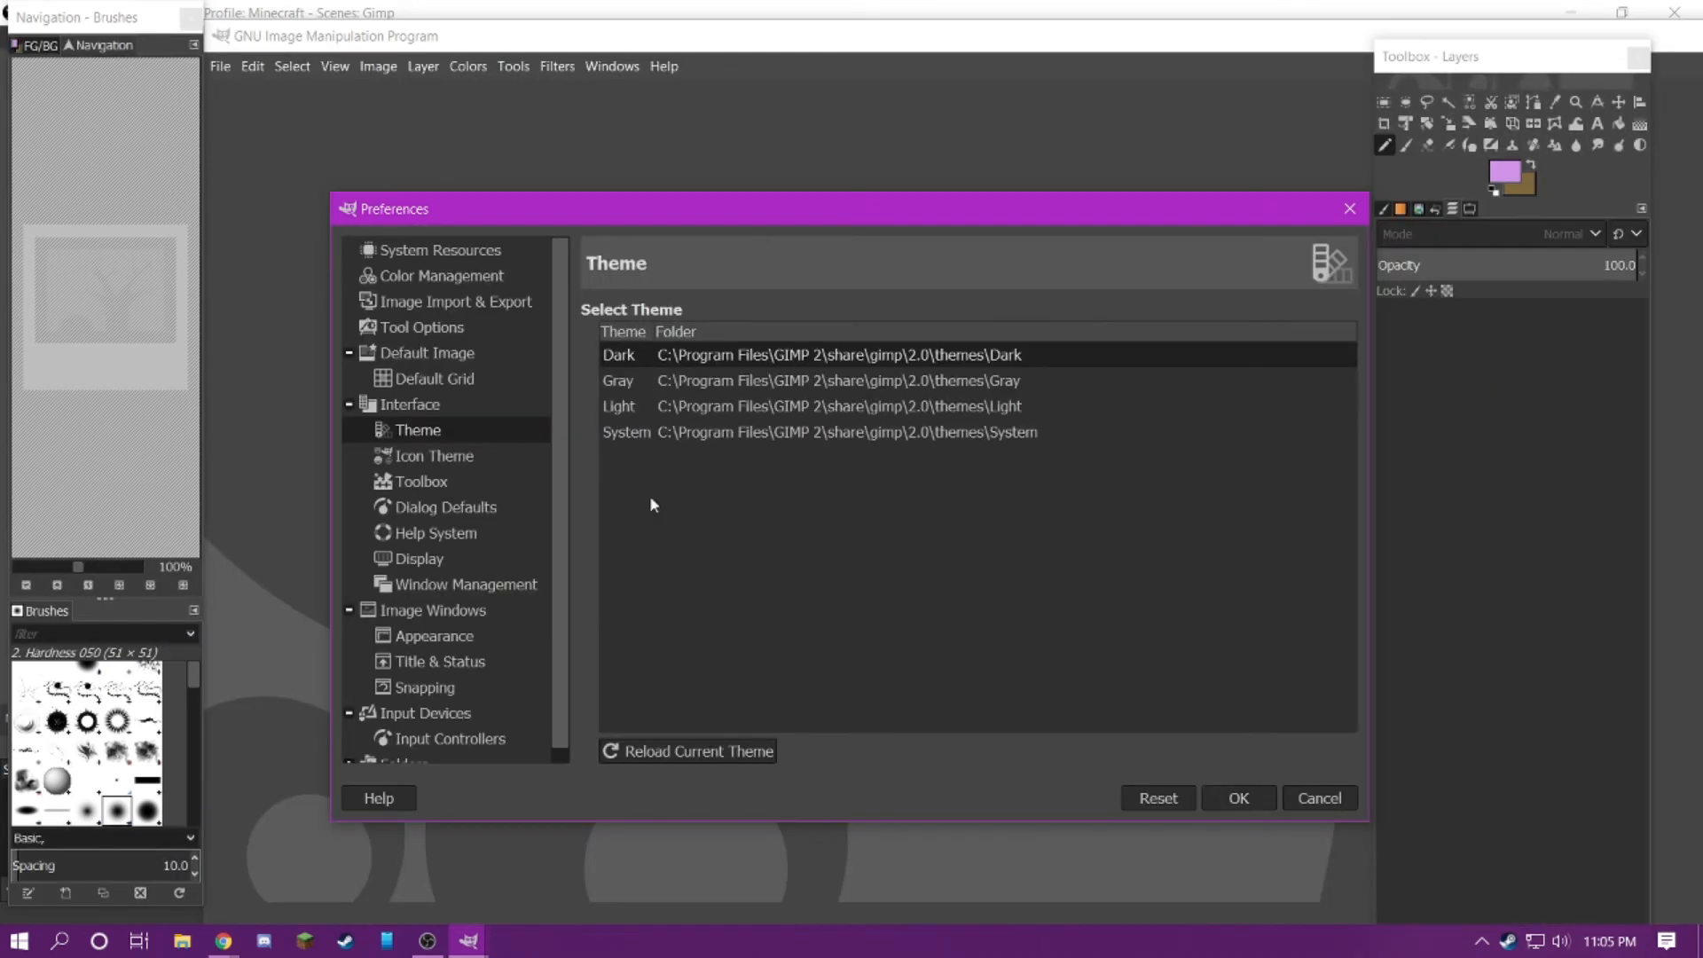
Step: Try the Legacy and Color icon themes, settle on Legacy, and apply the preferences
left_click(432, 458)
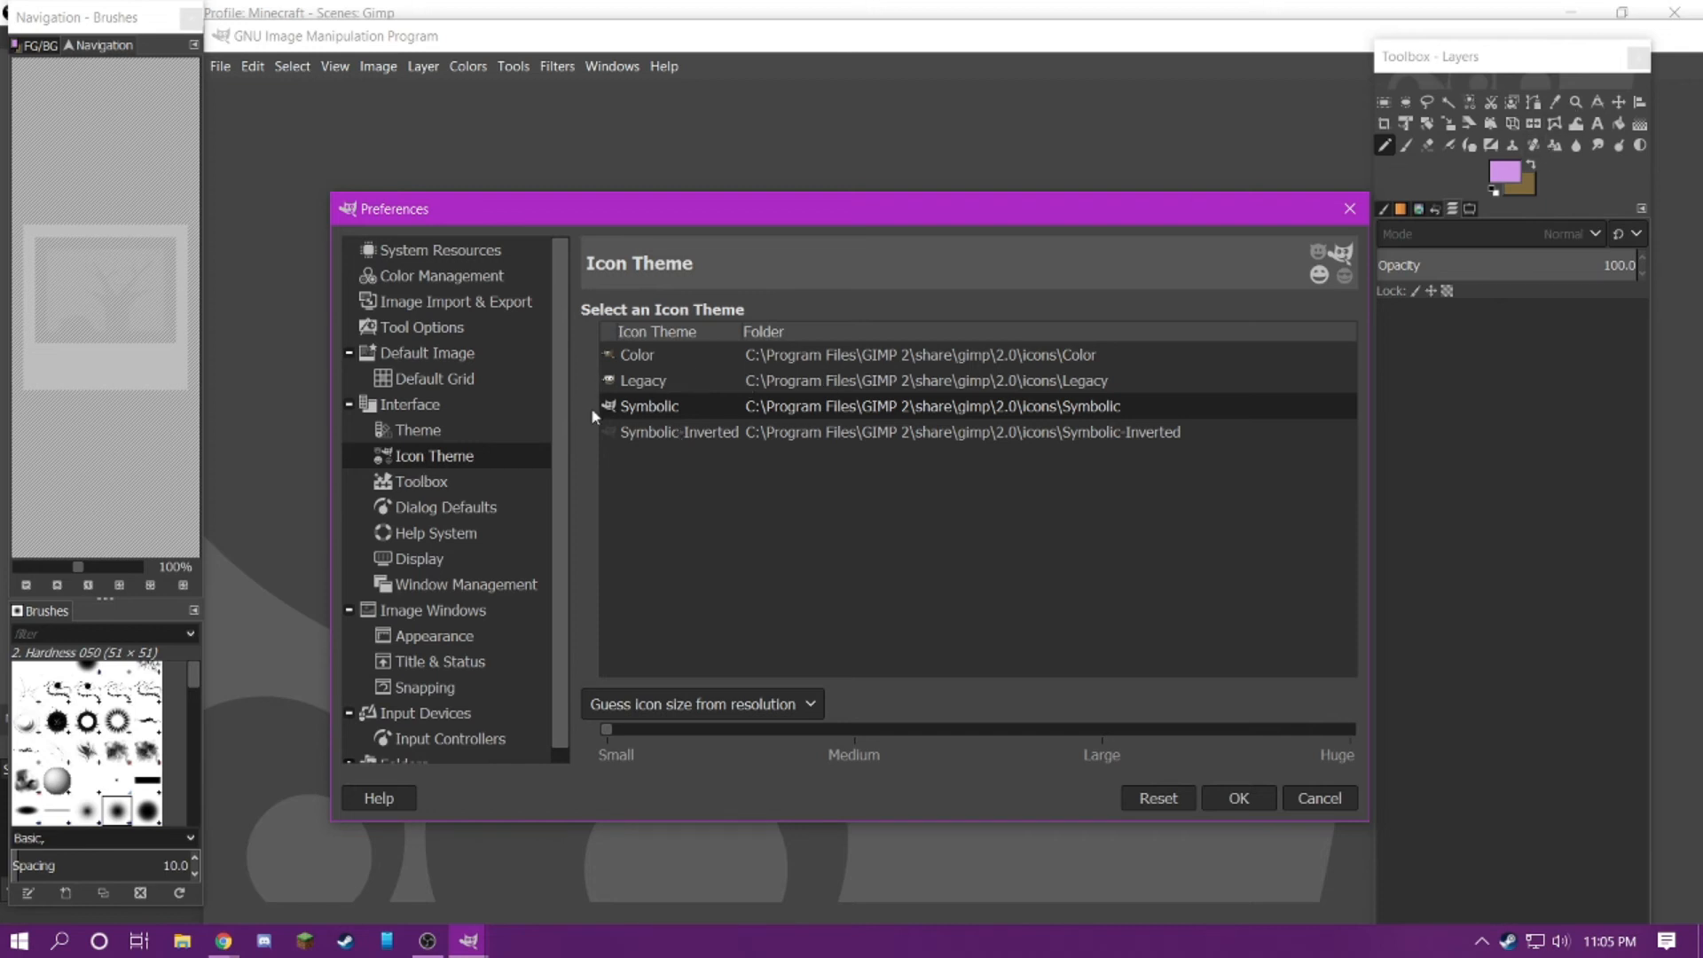
left_click(645, 381)
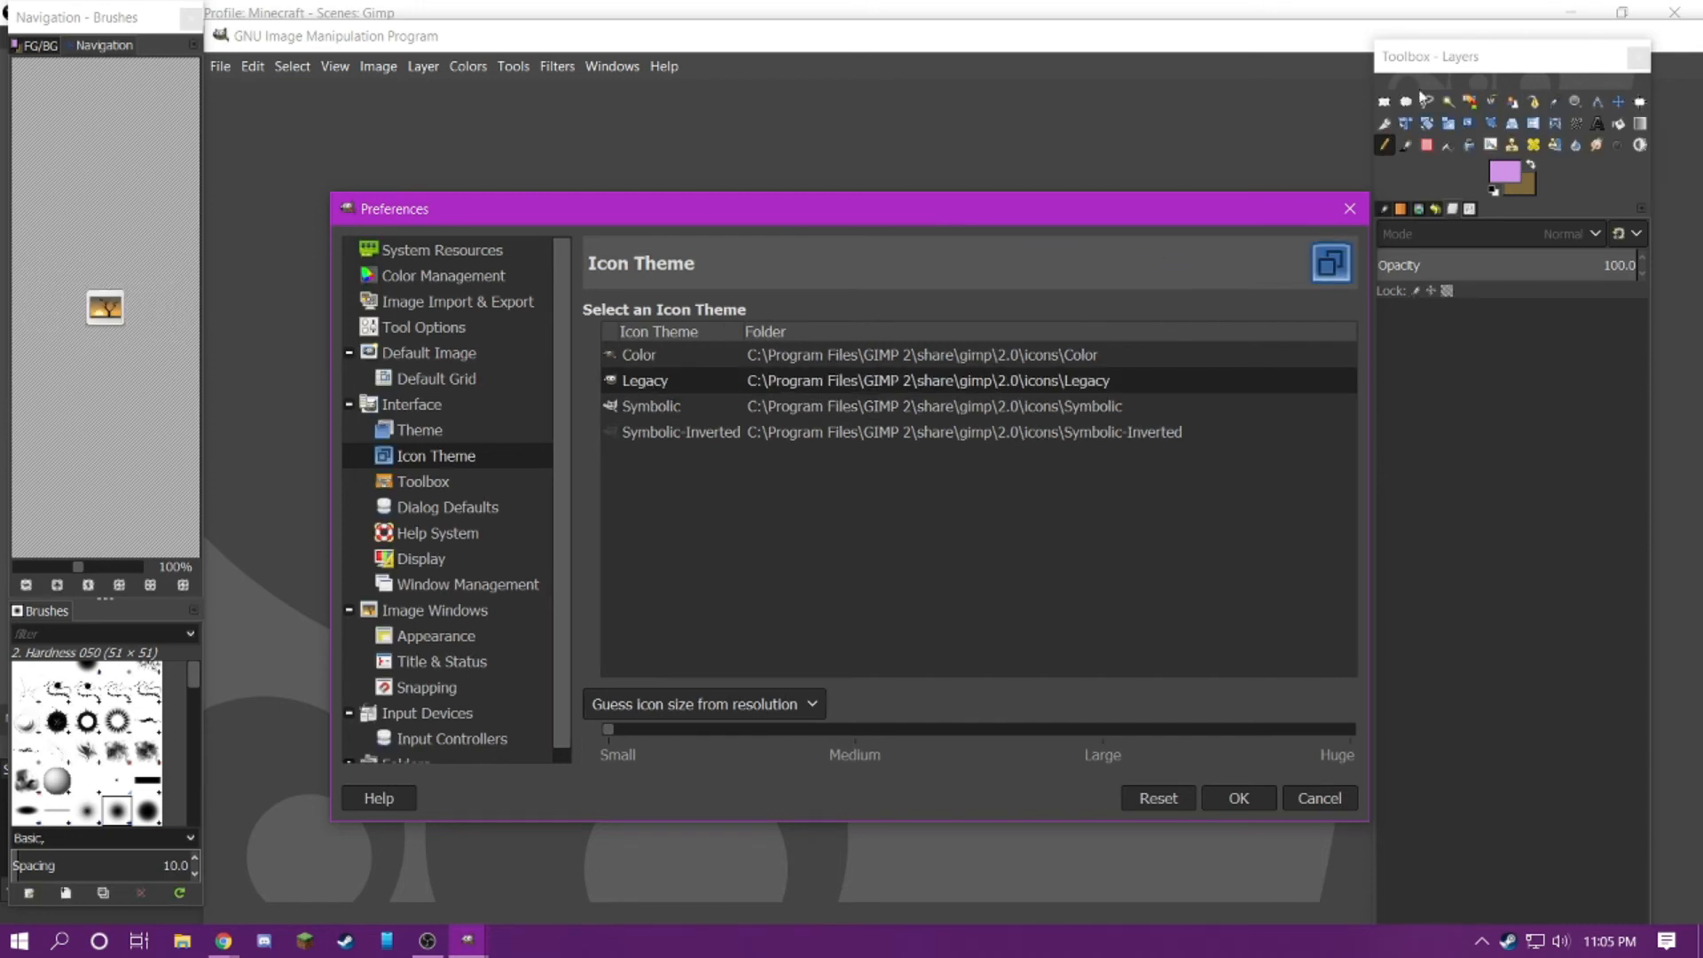
left_click(639, 355)
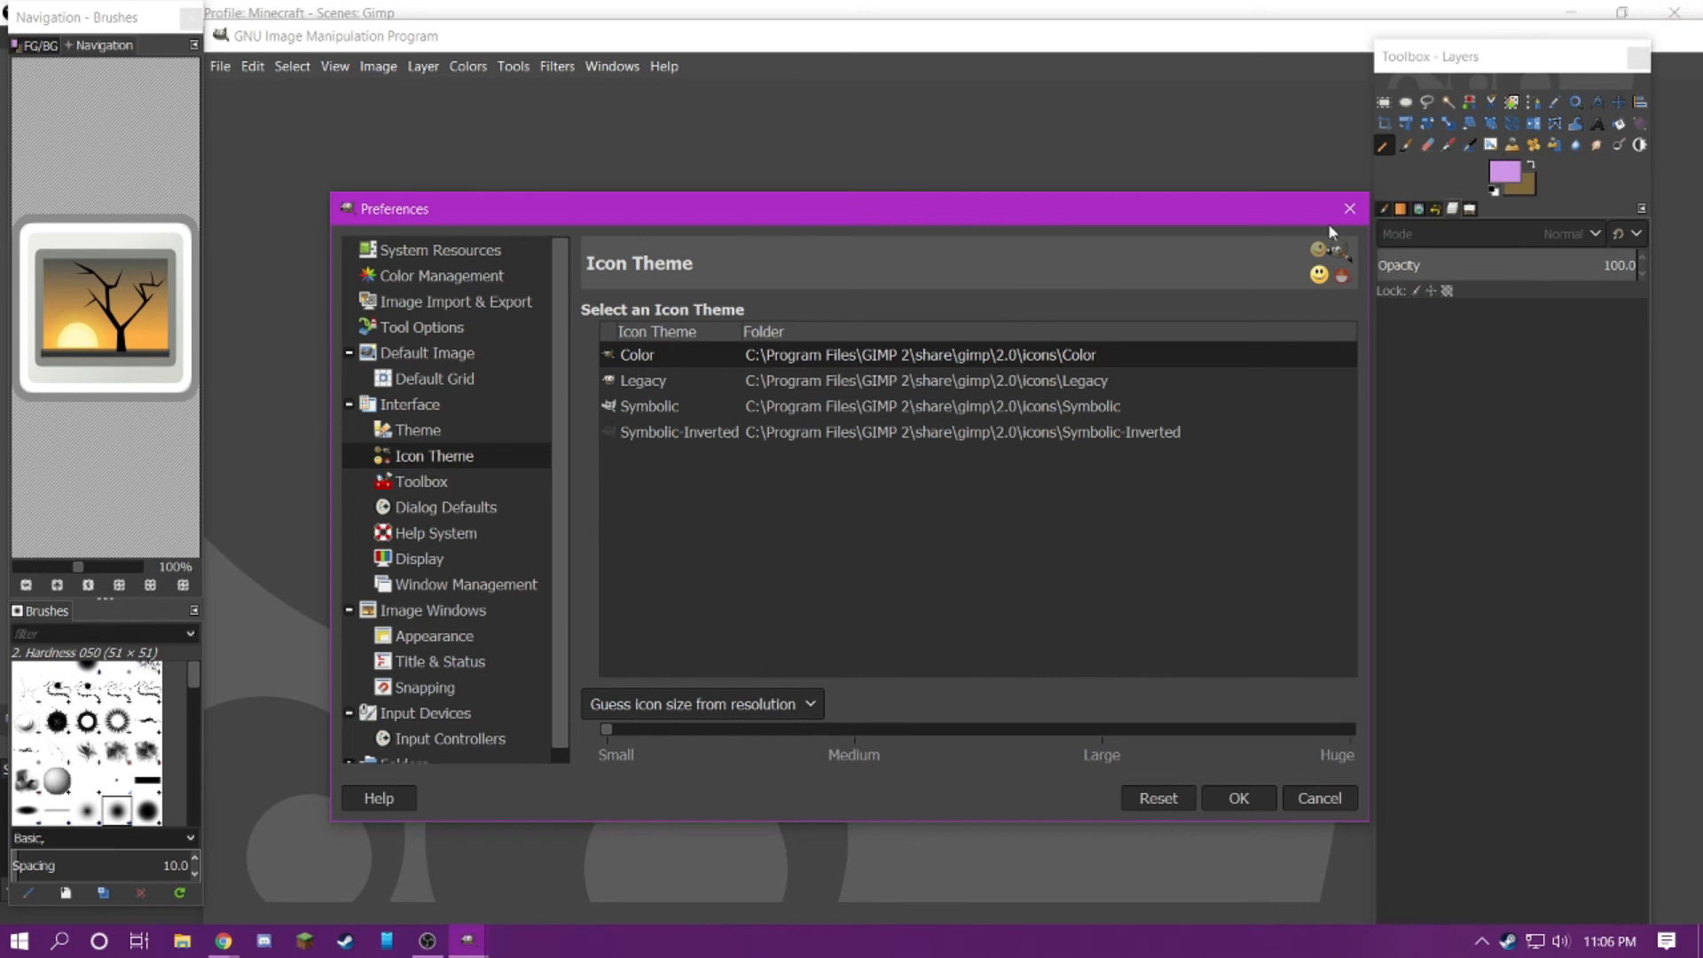
key("Down")
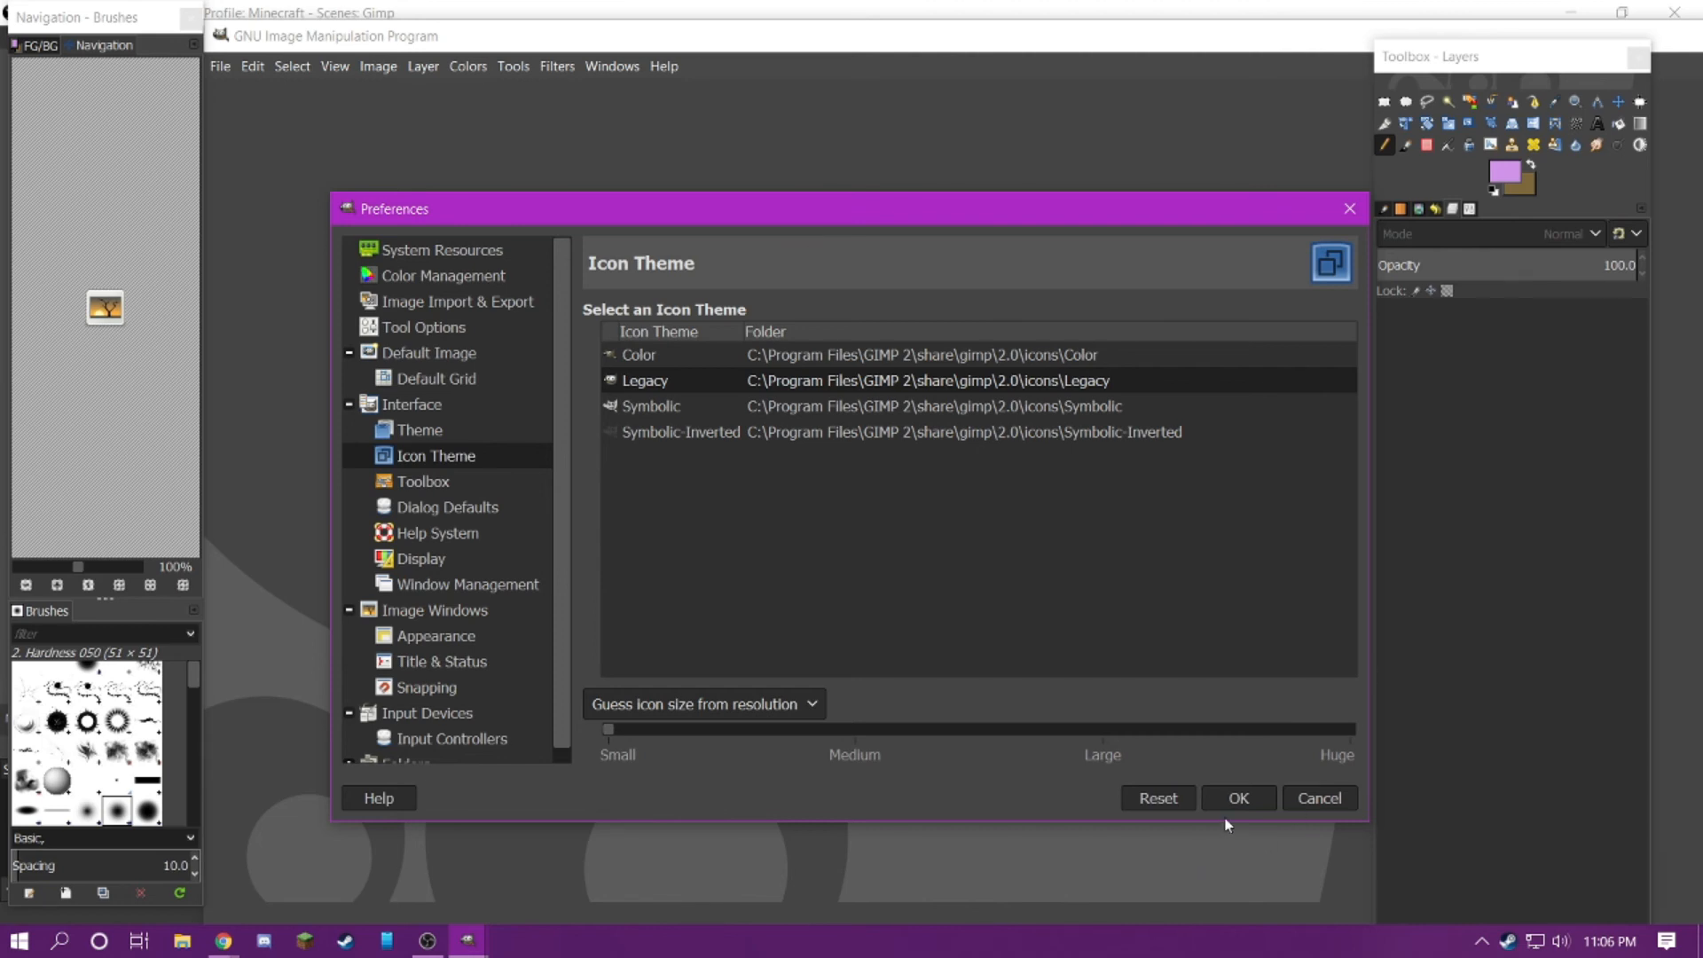
left_click(1238, 797)
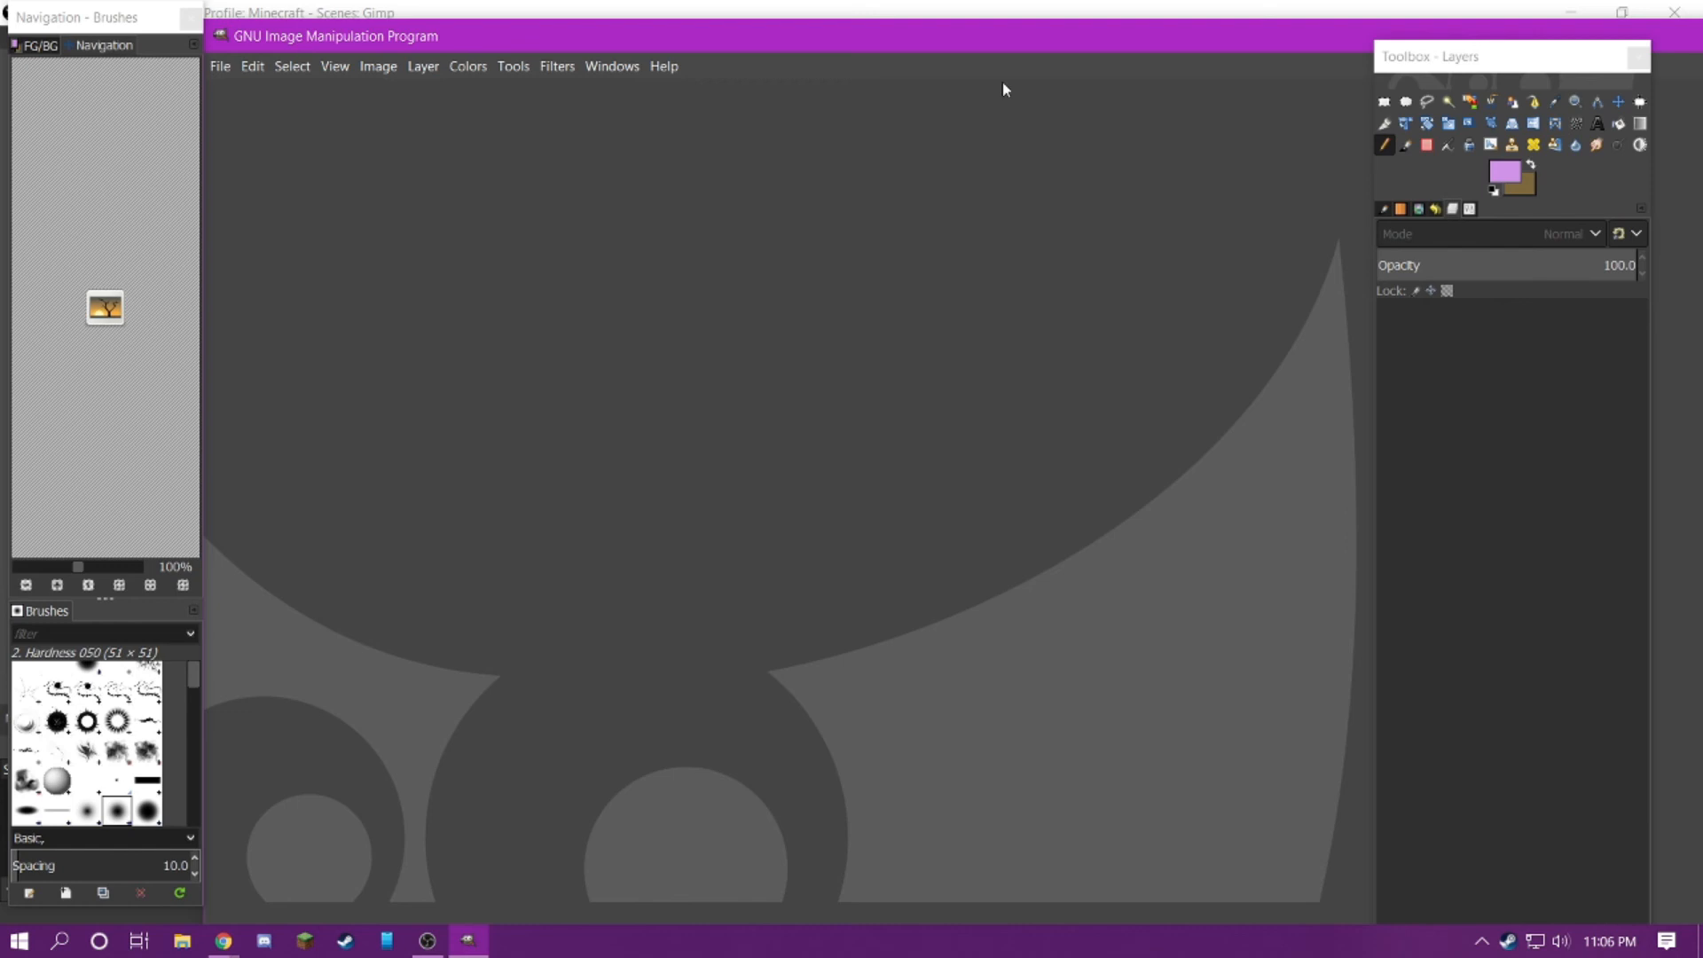
Step: Shift the Toolbox - Layers window toward the edge of the screen and call up the dockable Brushes dialog
left_click_drag(1403, 64, 1466, 45)
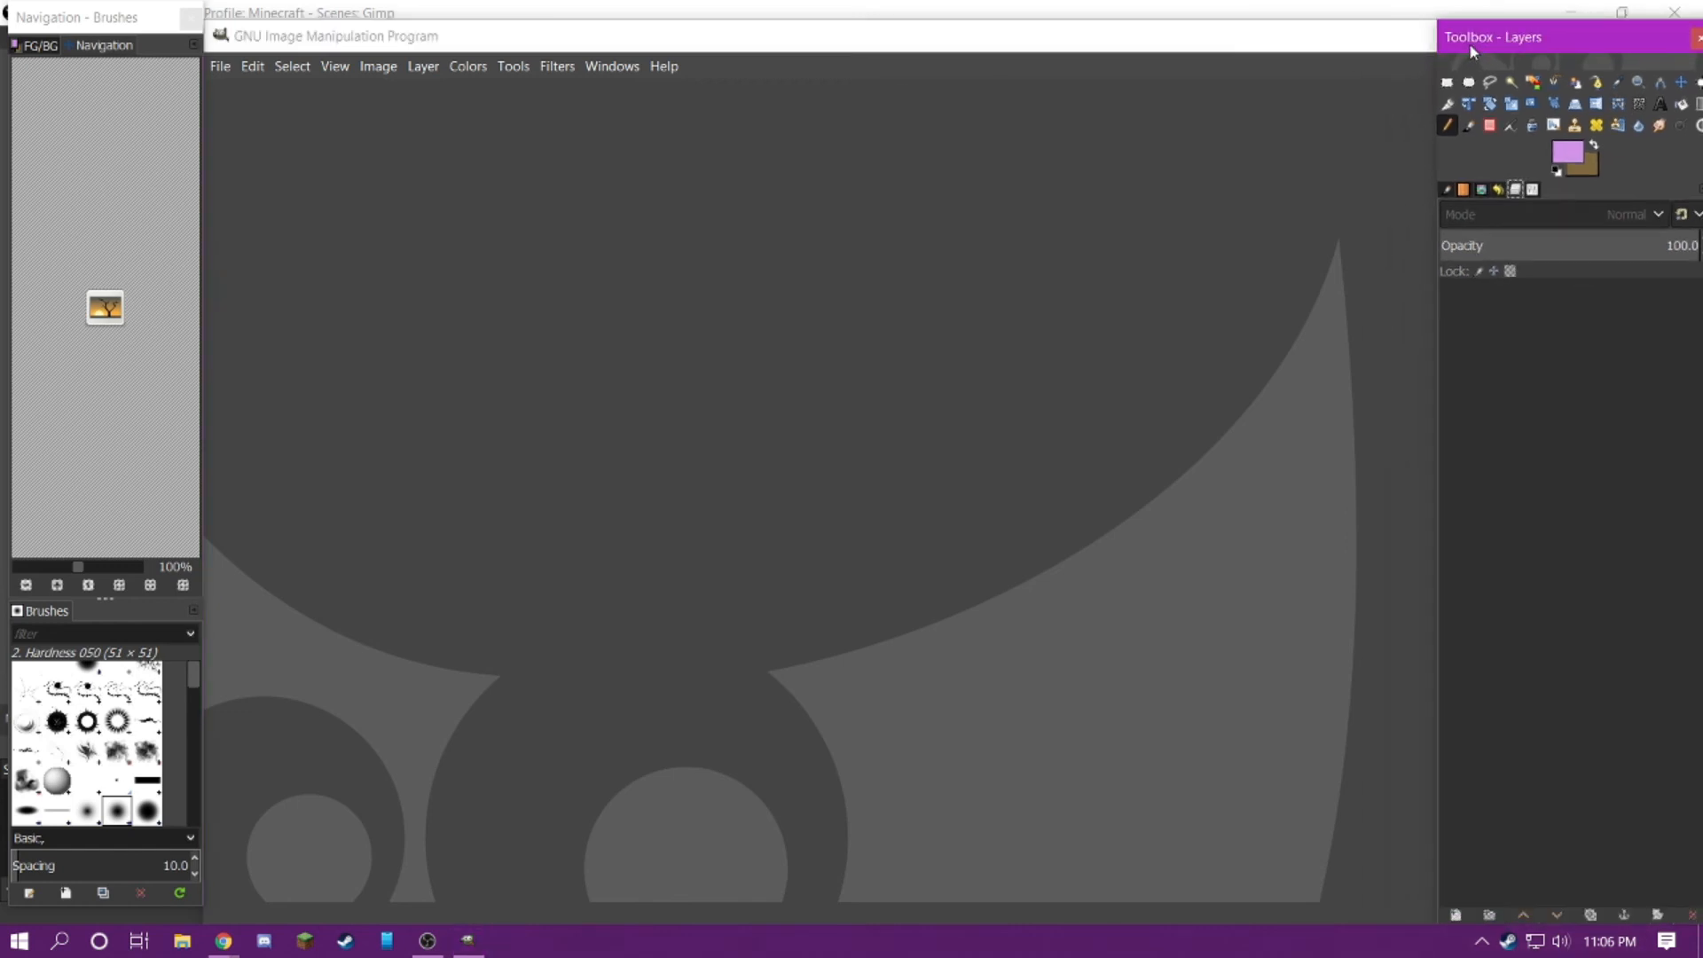
left_click(607, 71)
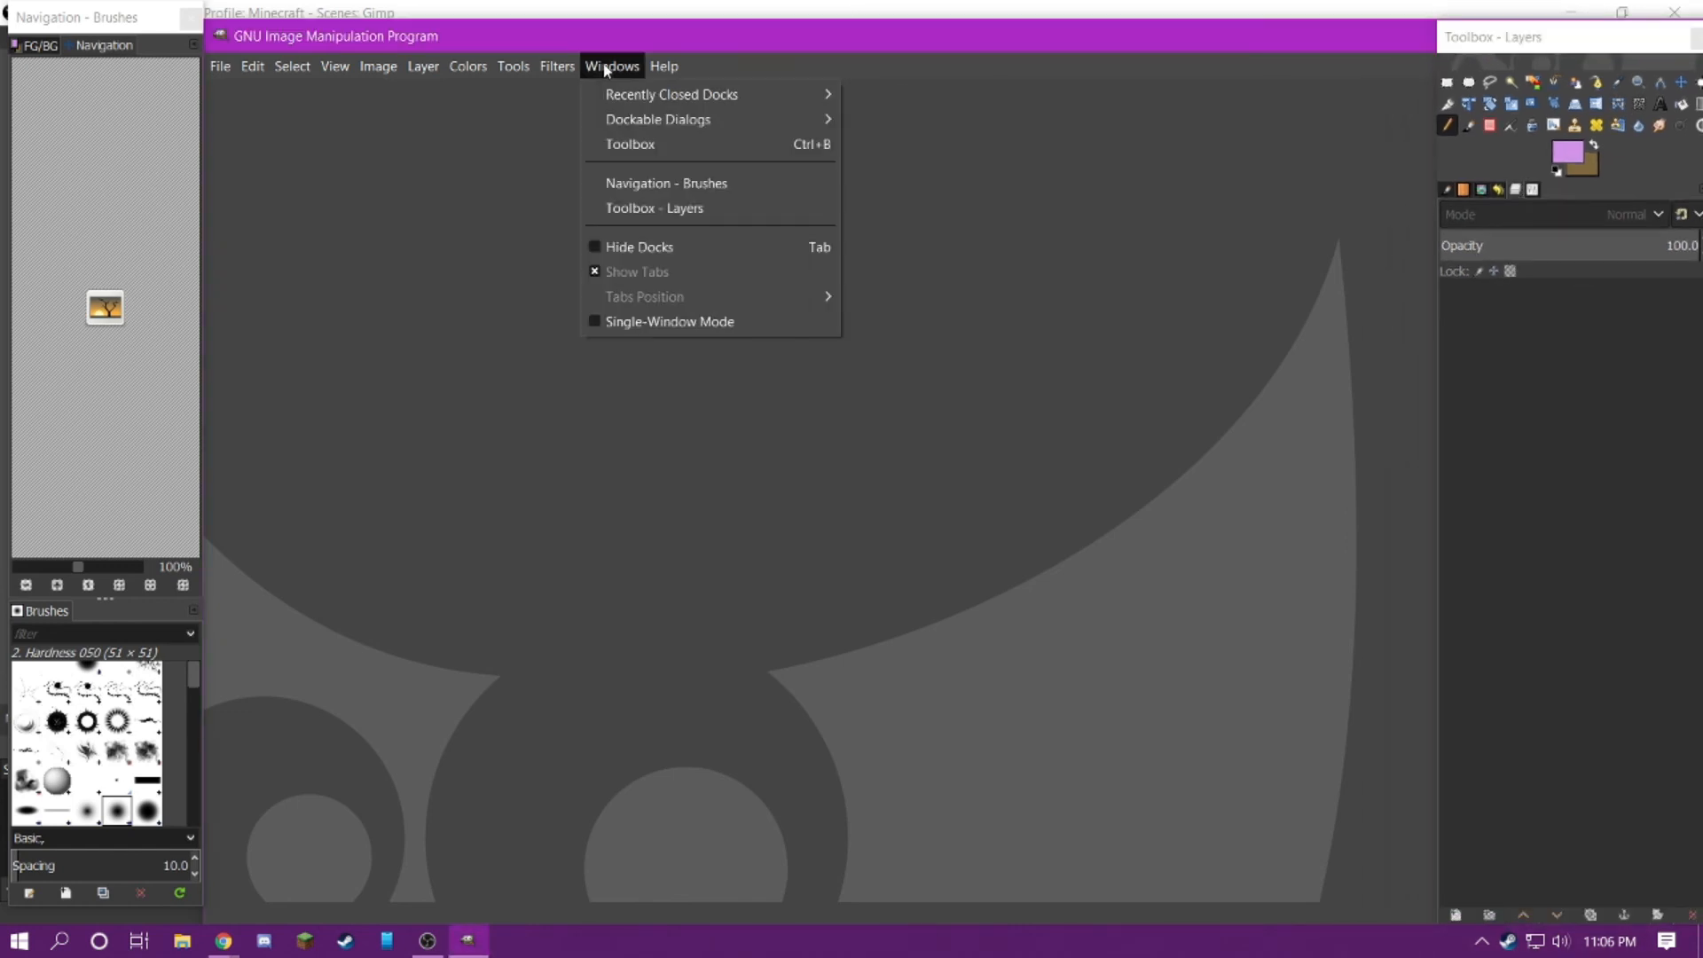
mouse_move(646, 131)
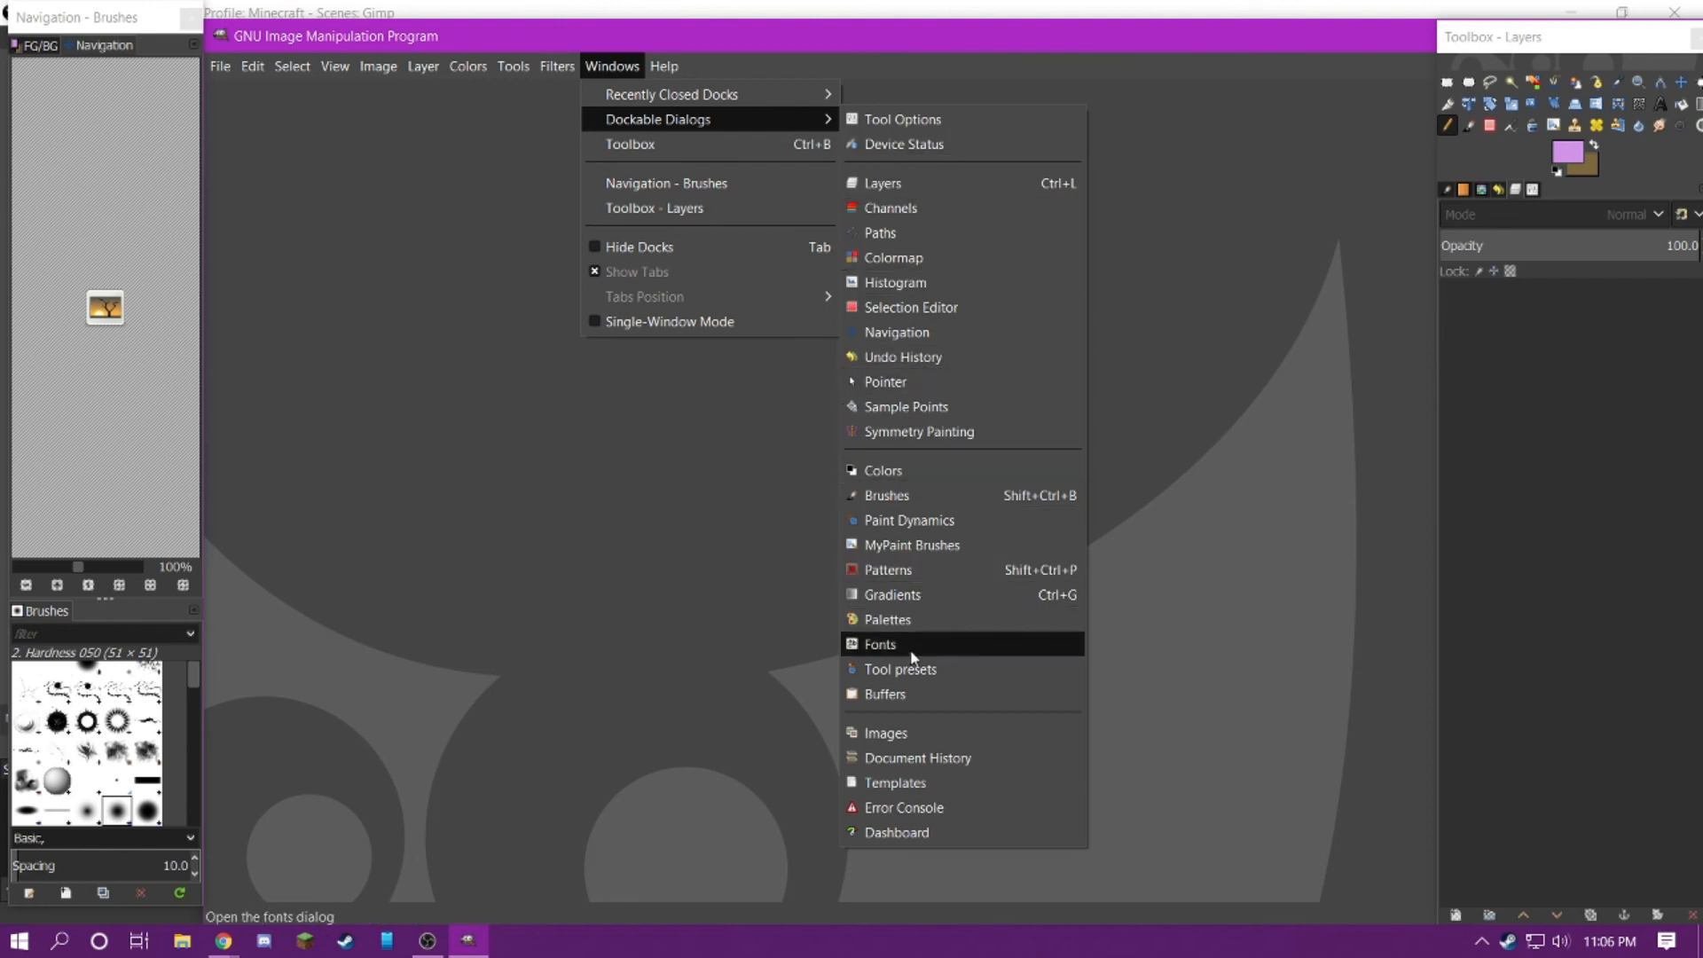
left_click(899, 506)
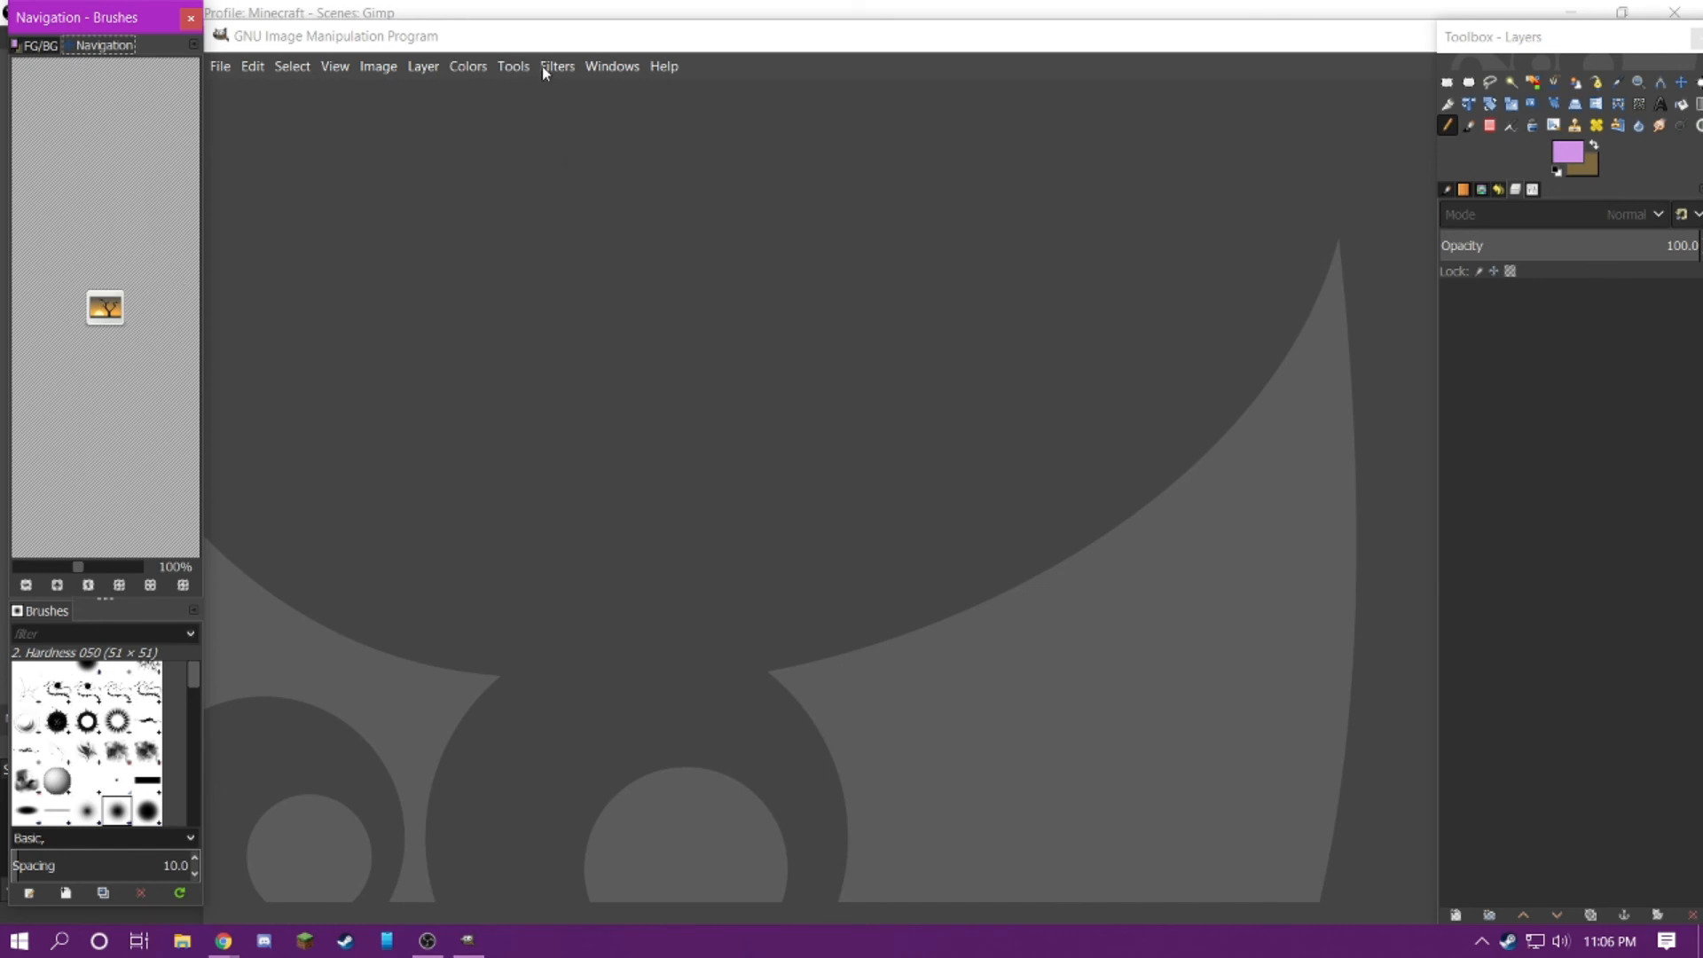
left_click(548, 41)
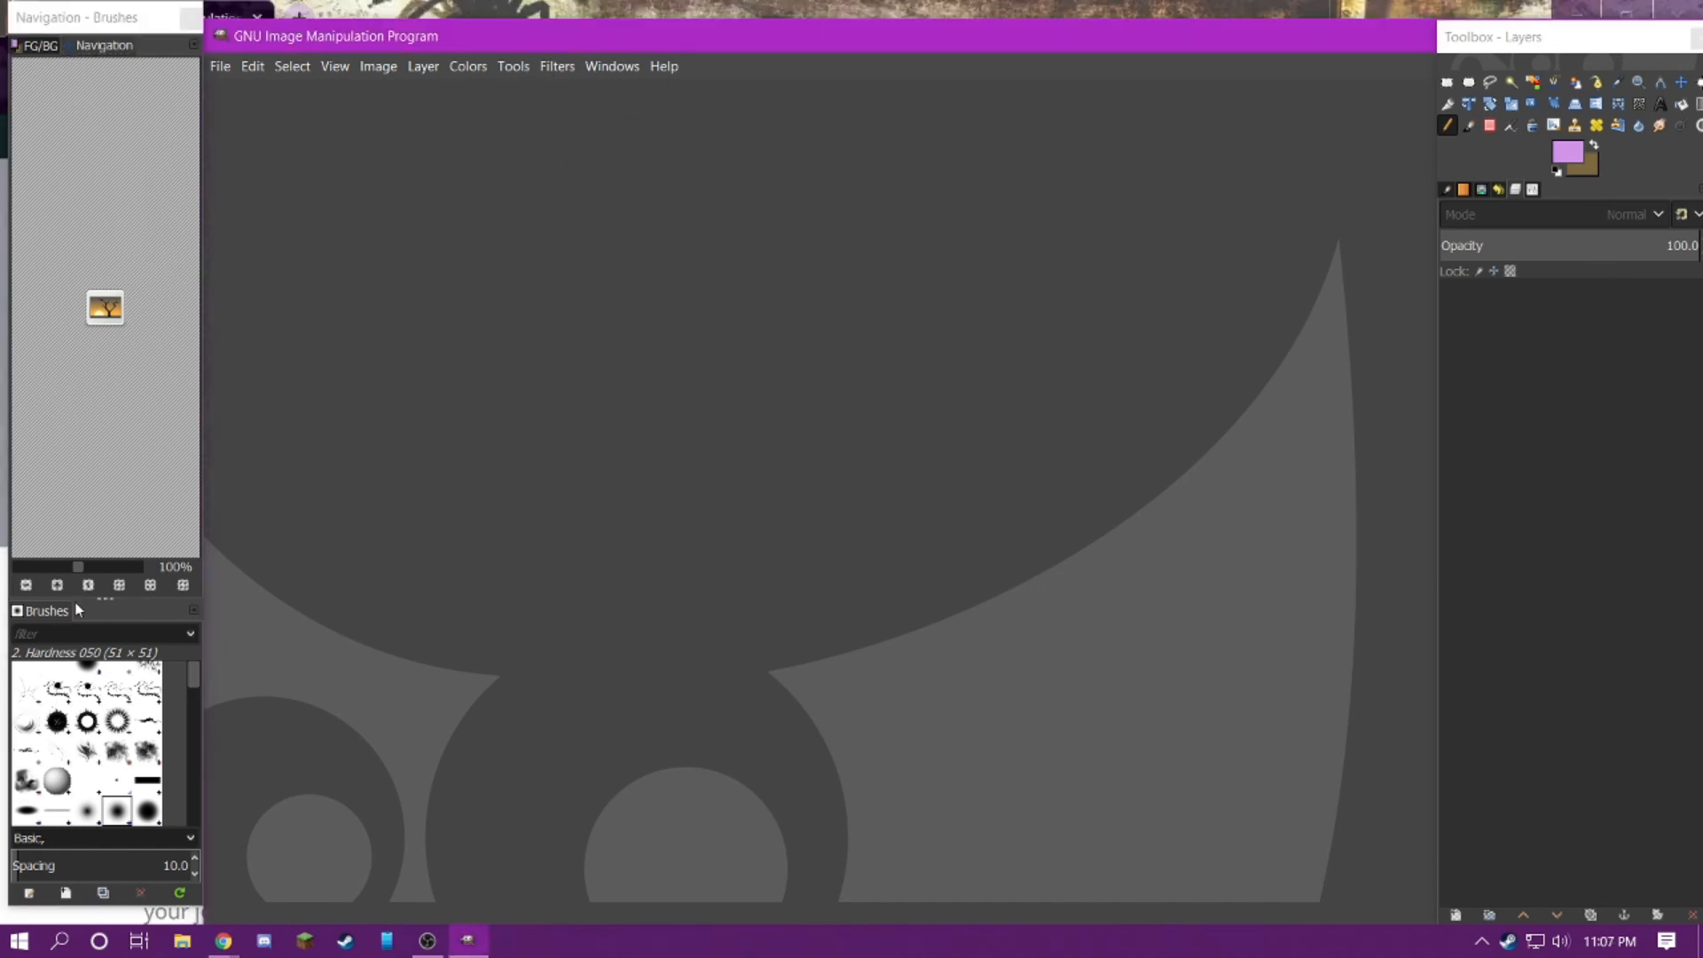
Step: Open the dockable Selection Editor dialog as a floating window, move it, and close it again
left_click(599, 66)
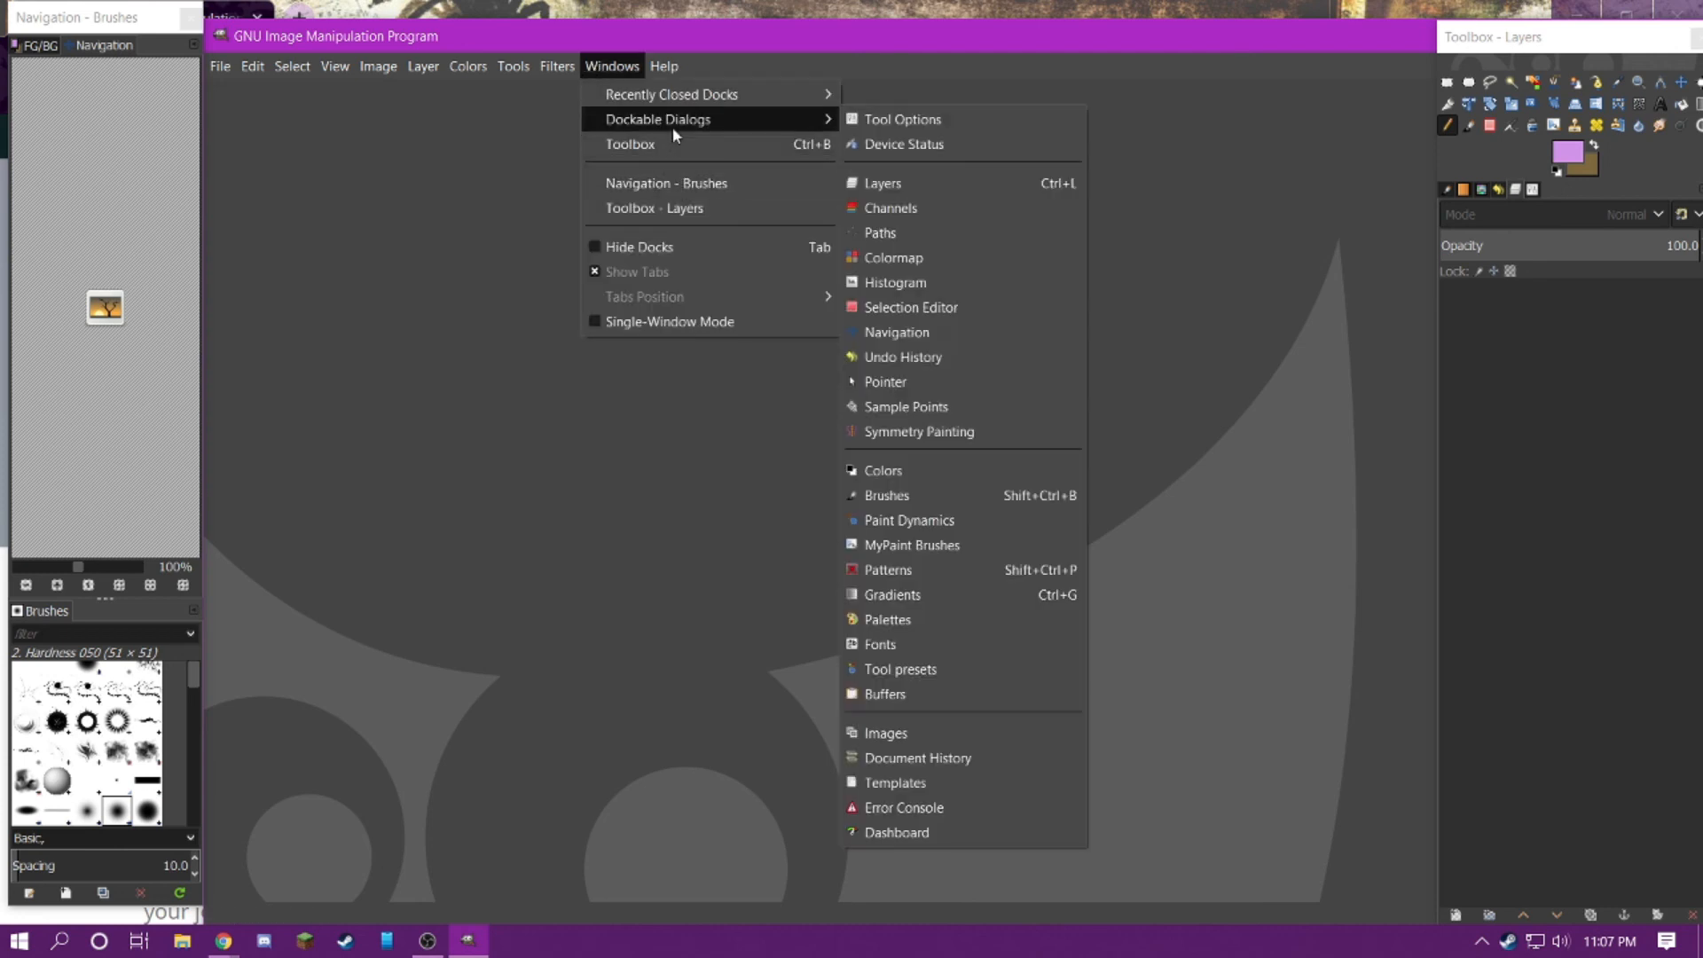
left_click(874, 307)
left_click_drag(841, 199, 832, 237)
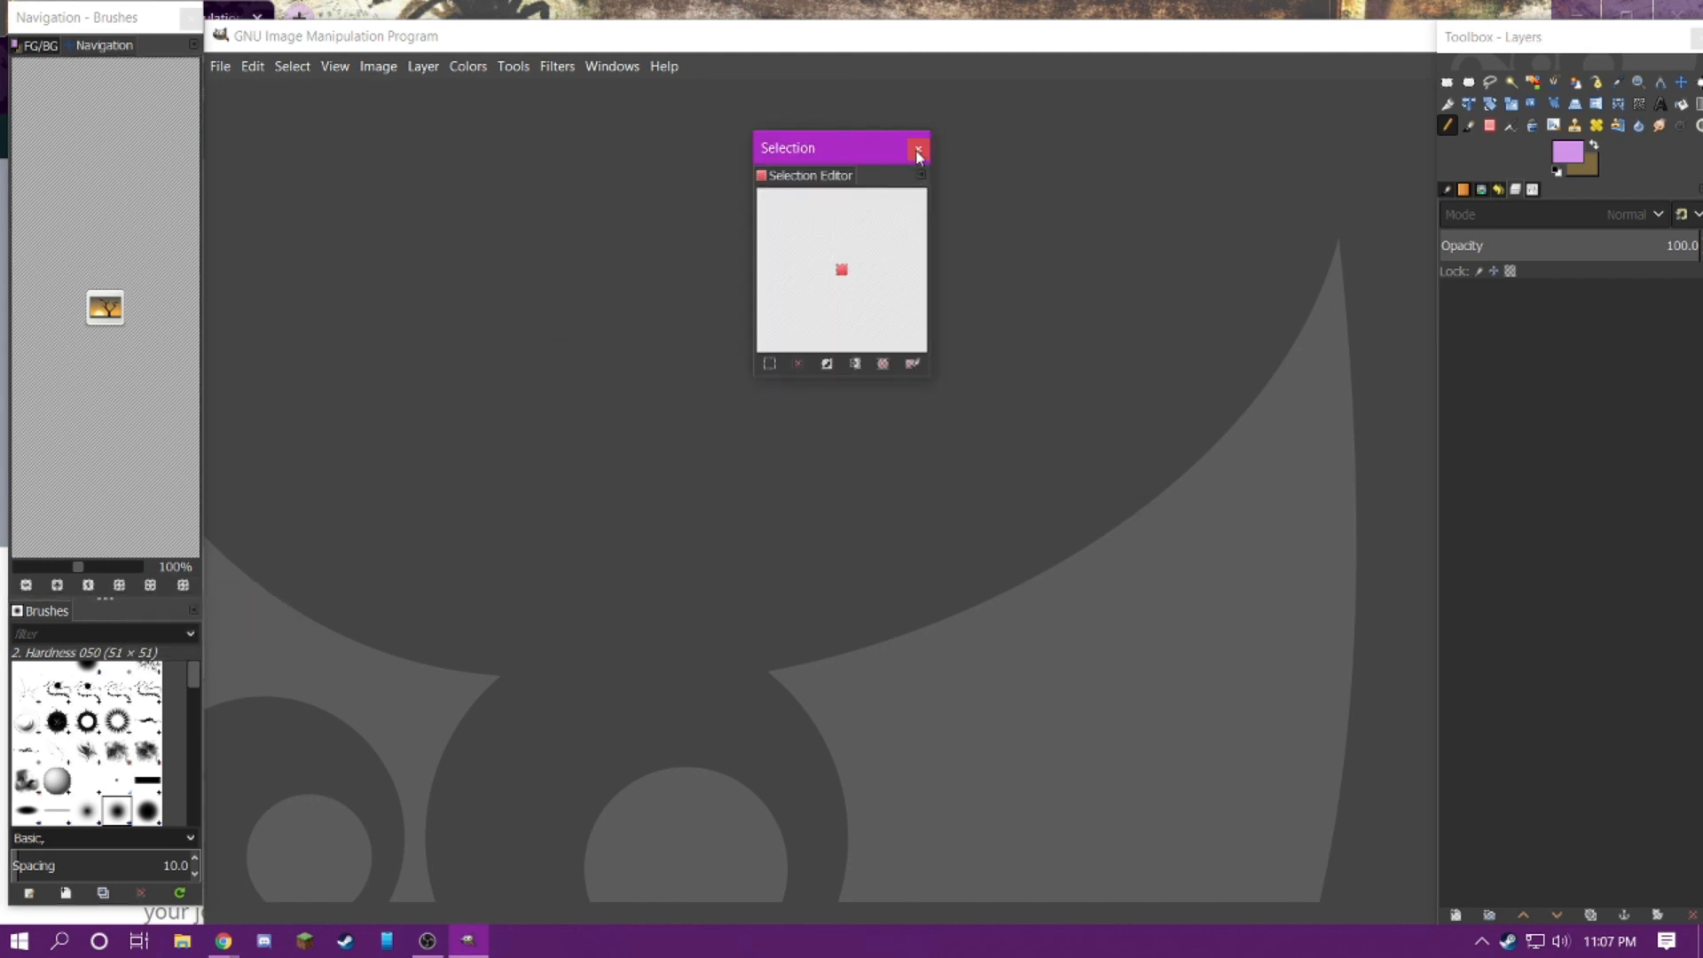
left_click(918, 151)
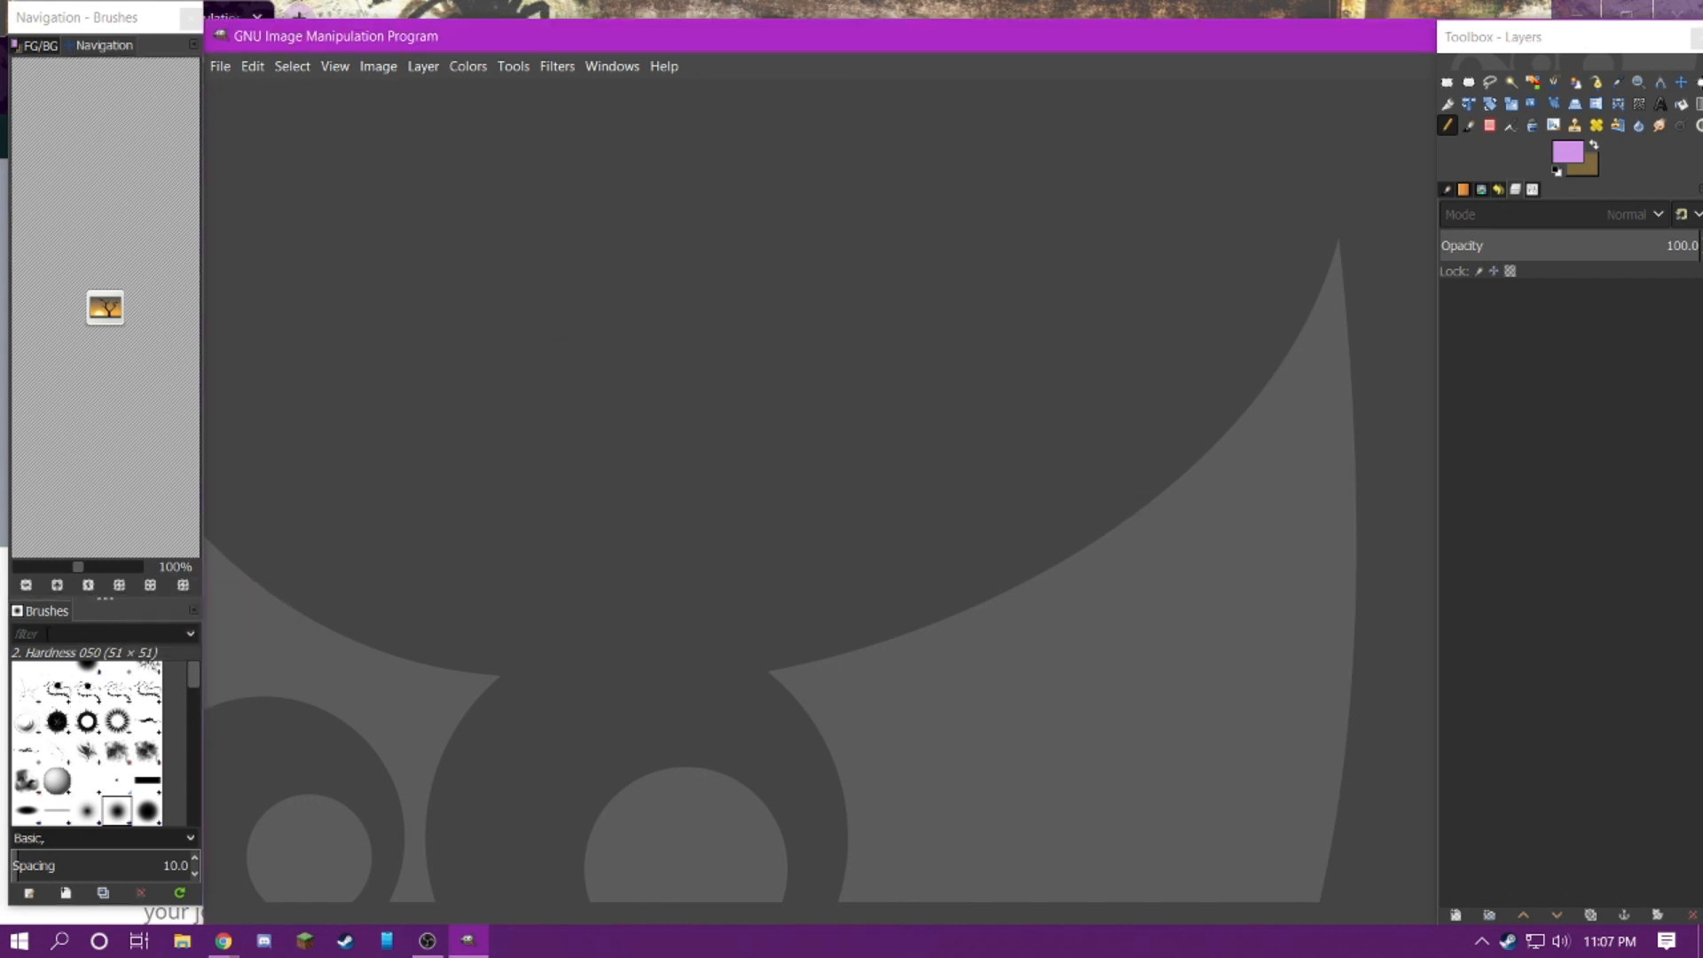
Step: Enable Single-Window Mode and expand the combined GIMP window to fill the screen
left_click(610, 67)
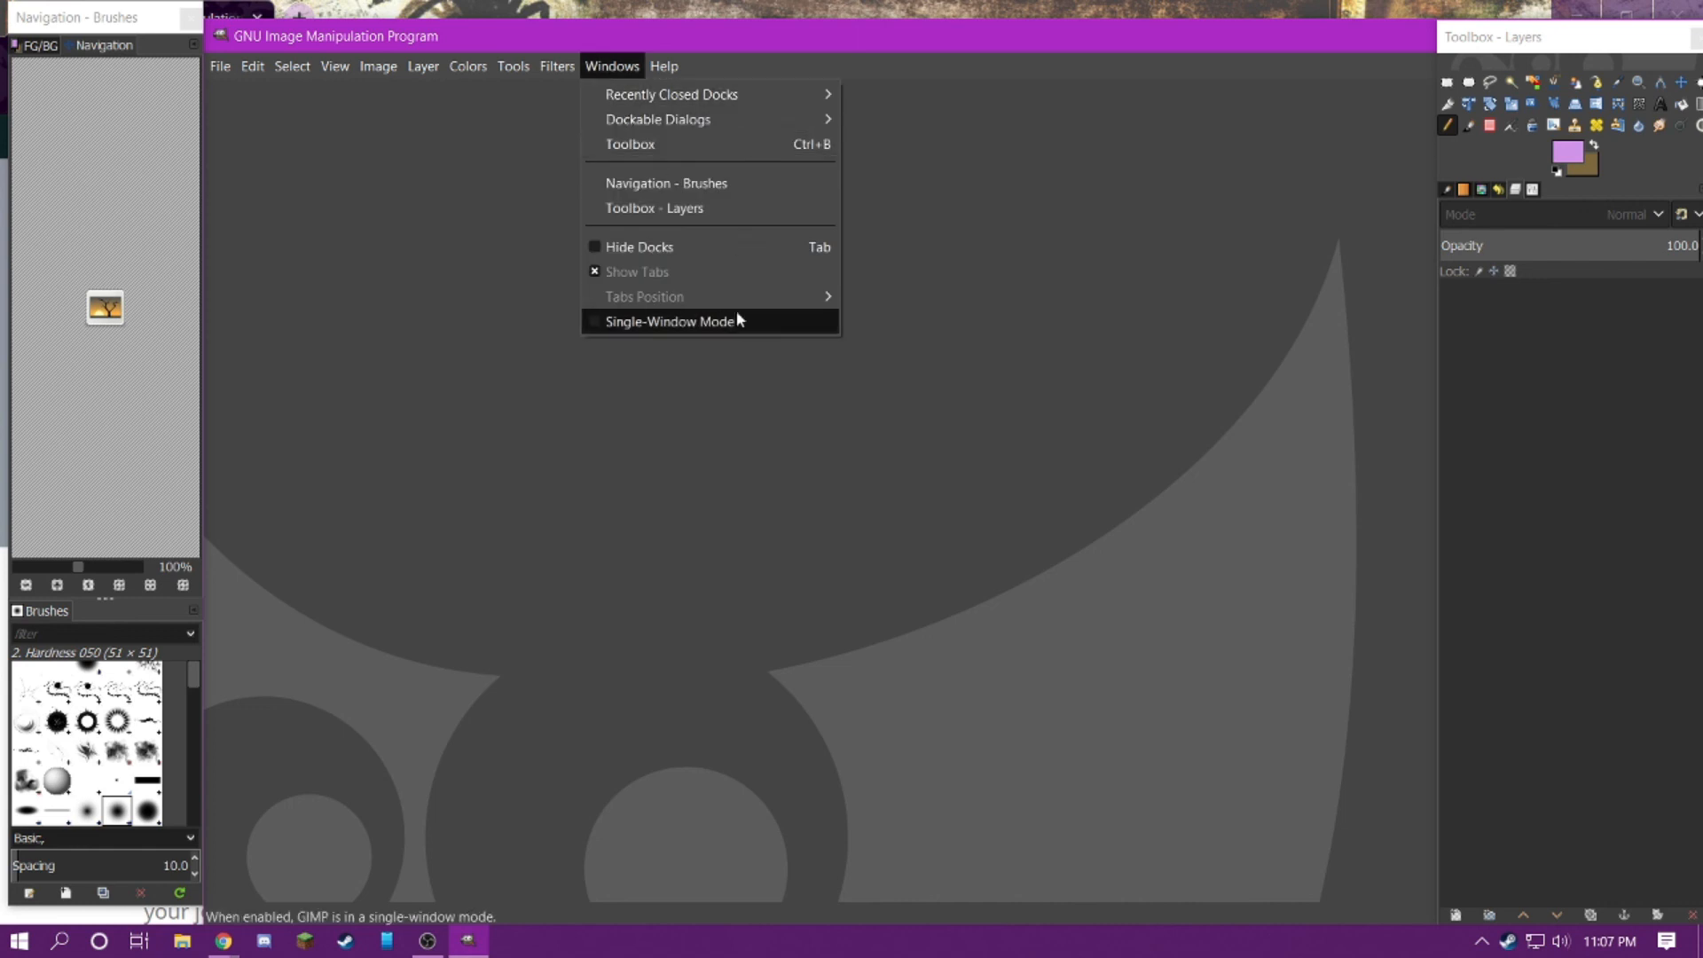
left_click(702, 323)
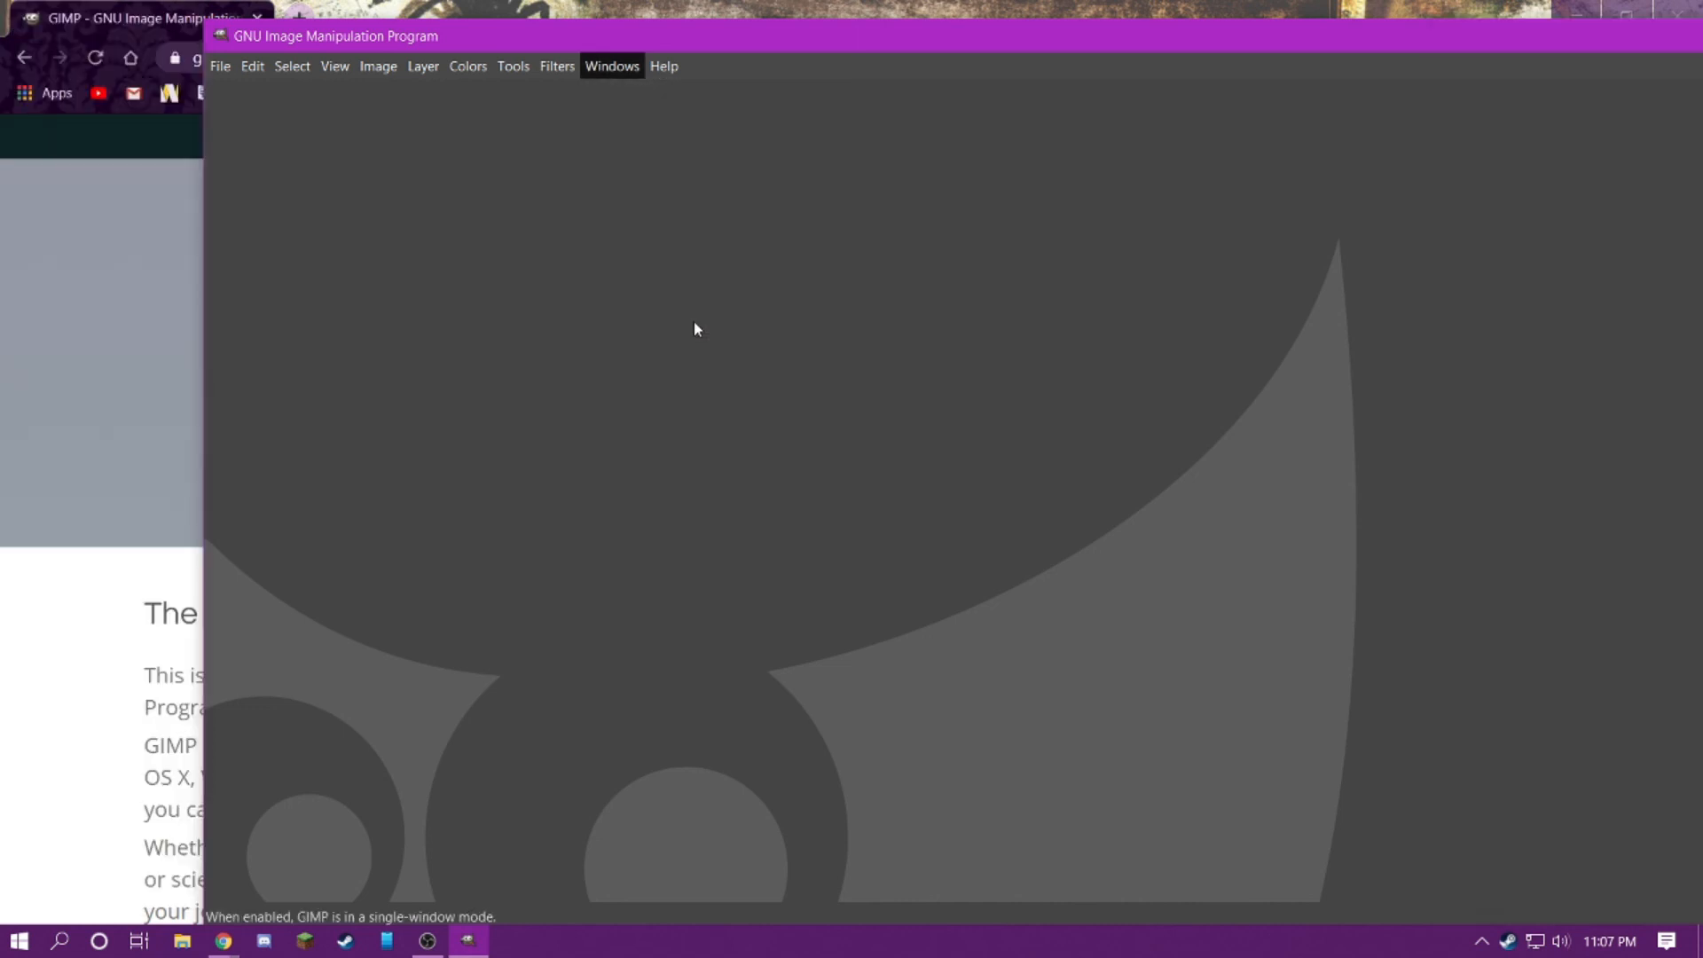
left_click_drag(834, 36, 523, 9)
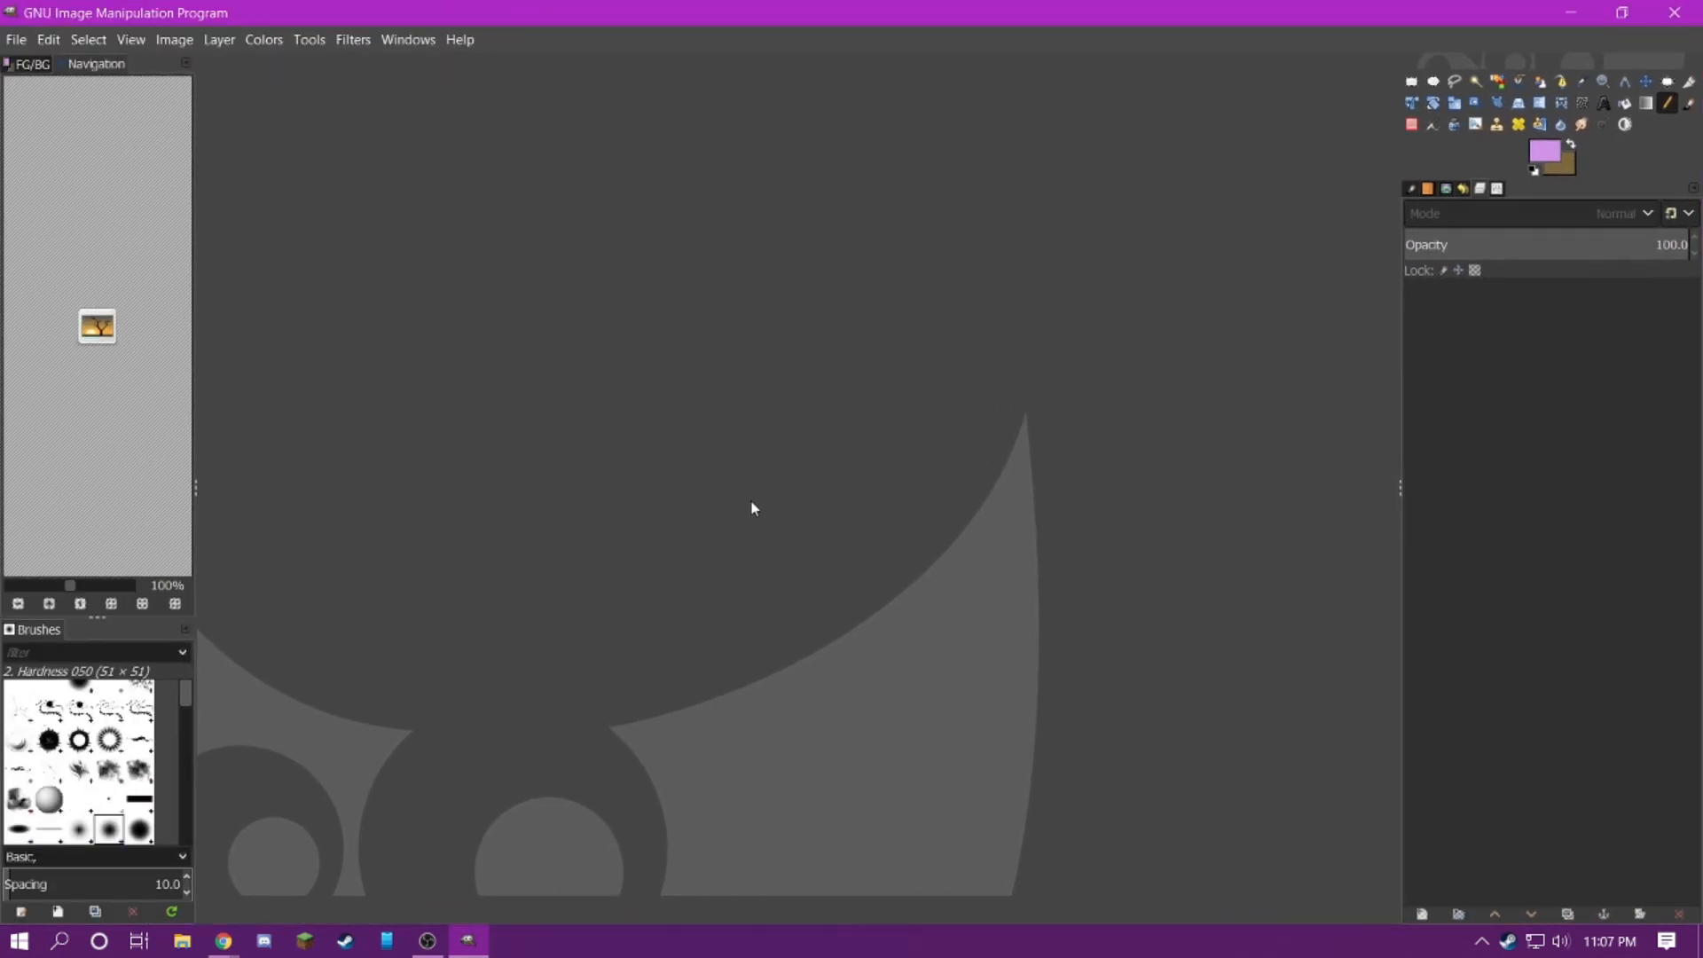